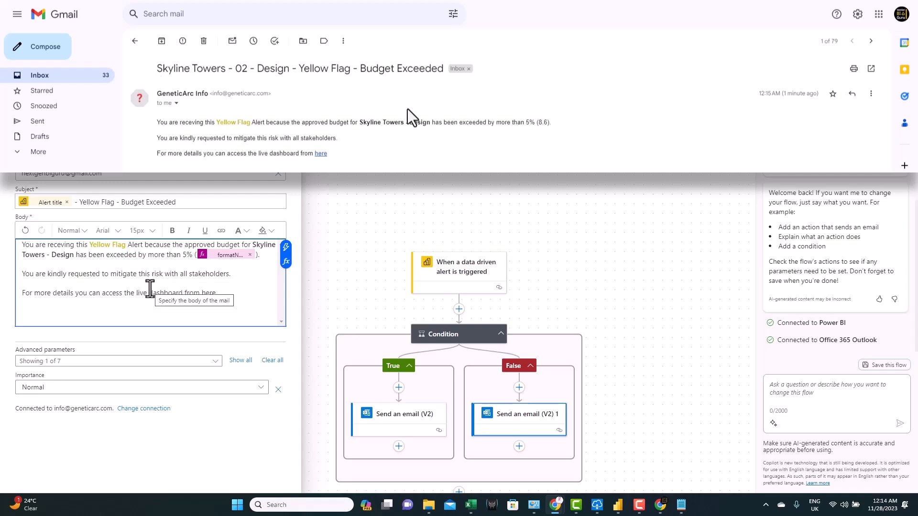
- Switch Power BI Desktop from the Budget Tracking report to Table view
click(391, 276)
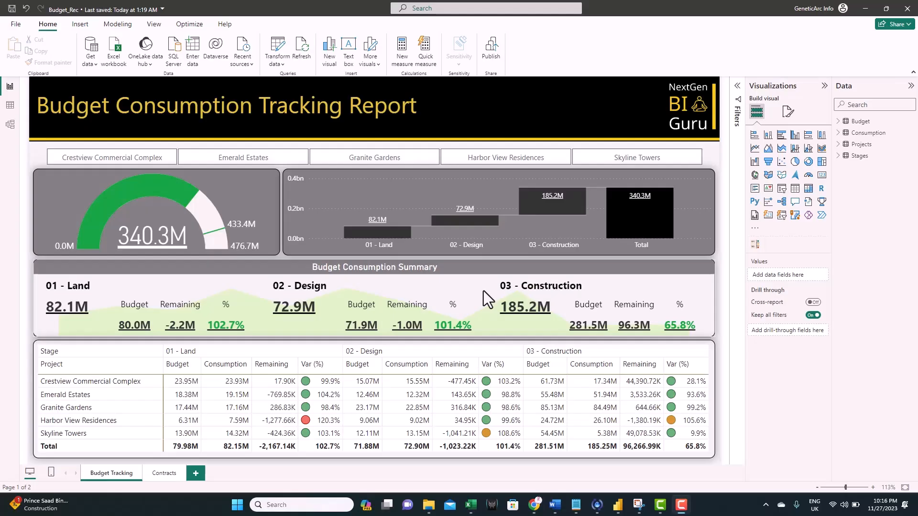
mouse_move(484, 291)
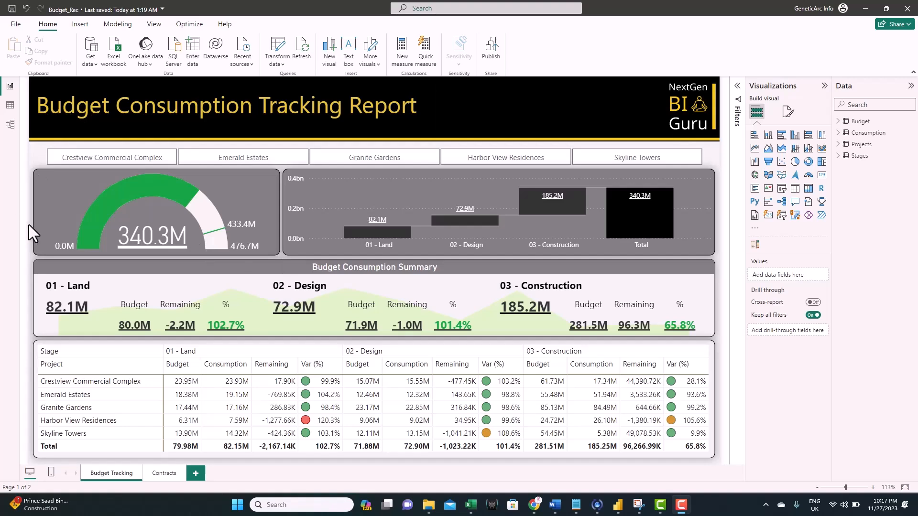
click(10, 105)
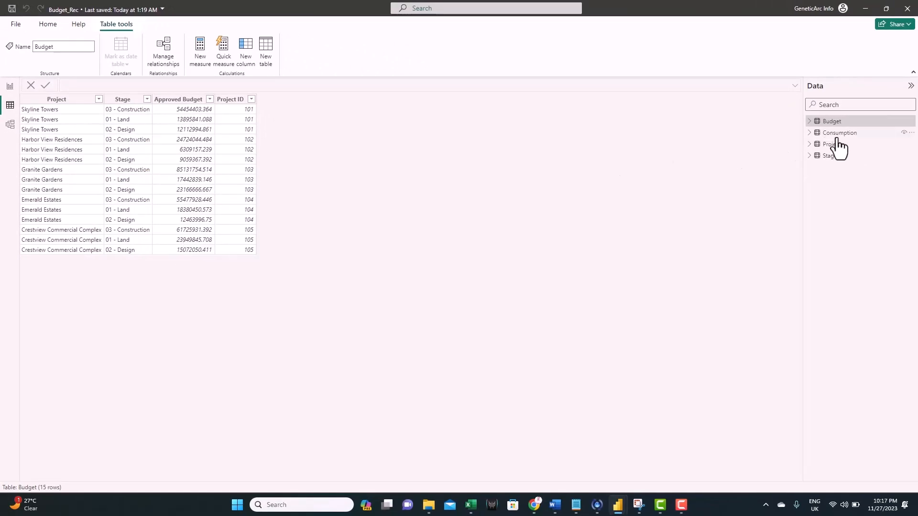
- Show the Consumption table's rows, then go back to the Budget Tracking report page
click(844, 138)
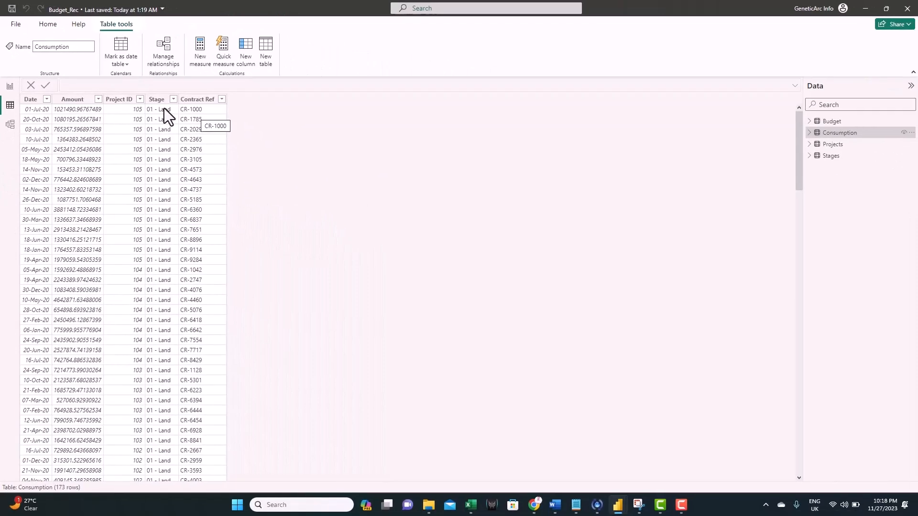
click(13, 94)
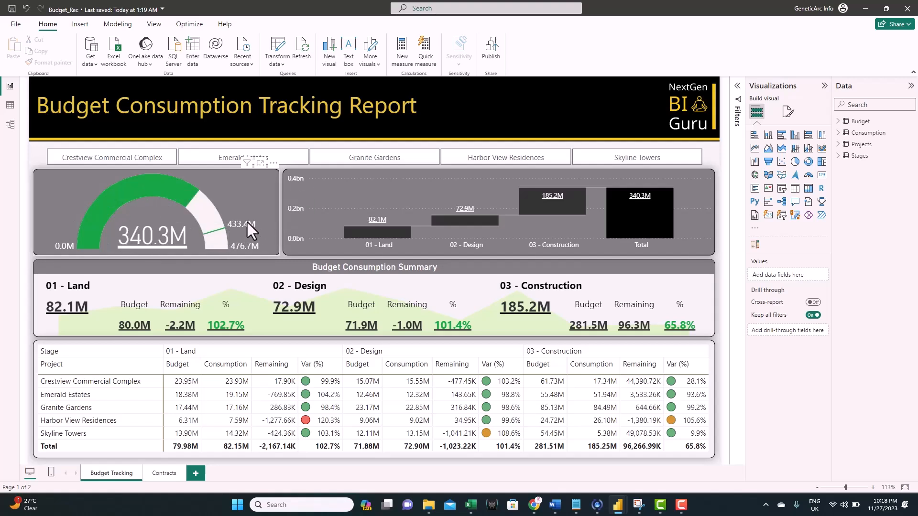
click(149, 170)
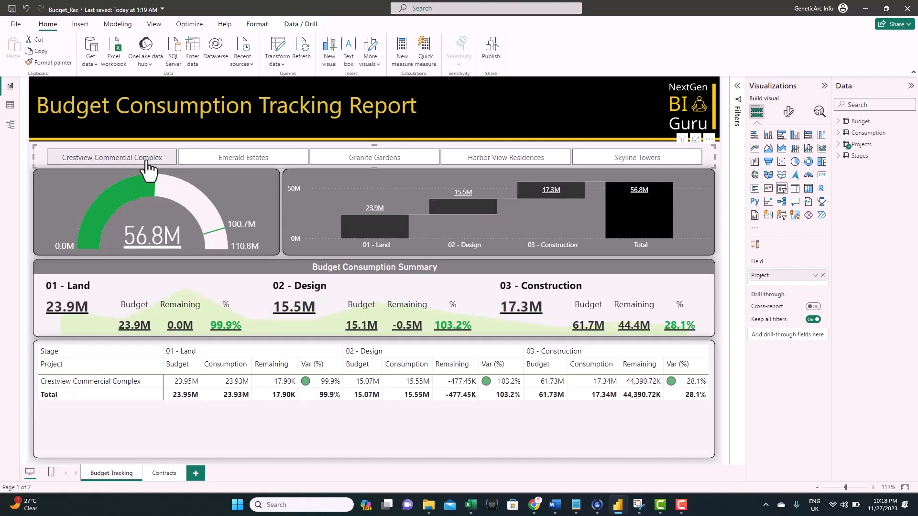
click(147, 161)
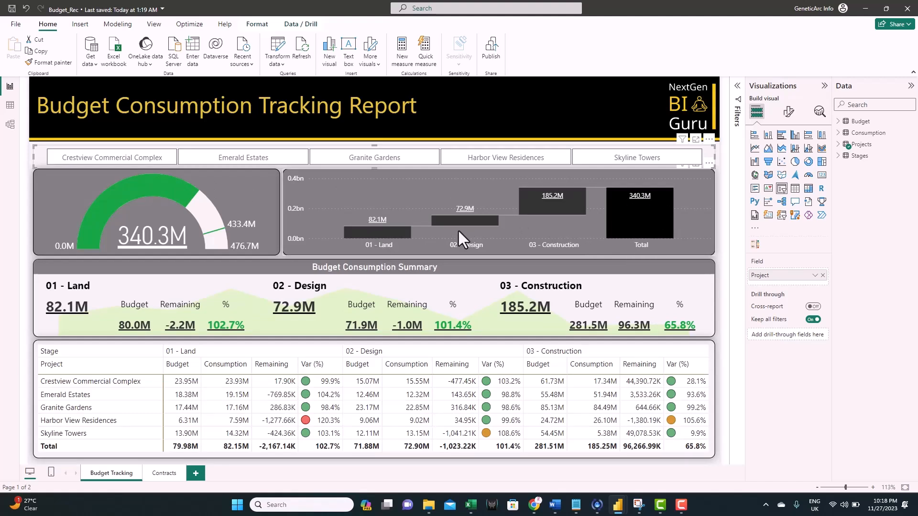
click(305, 266)
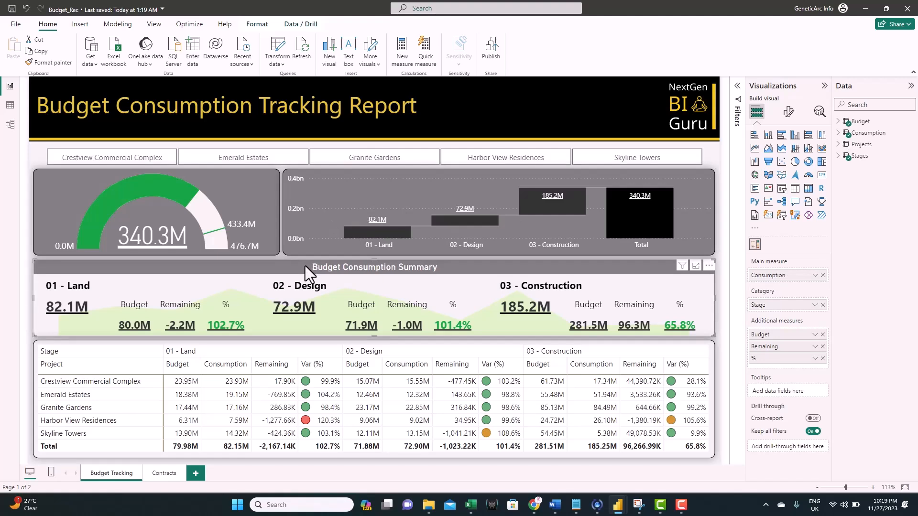
mouse_move(56, 326)
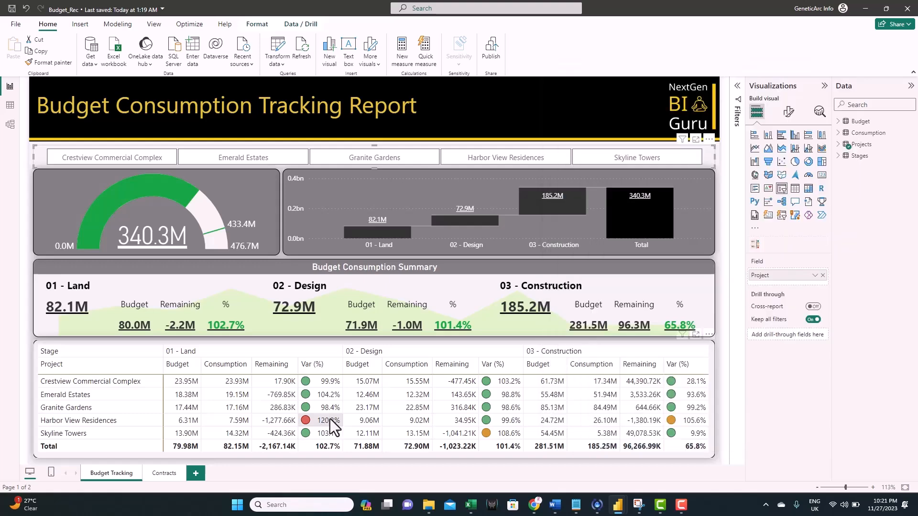
right_click(101, 397)
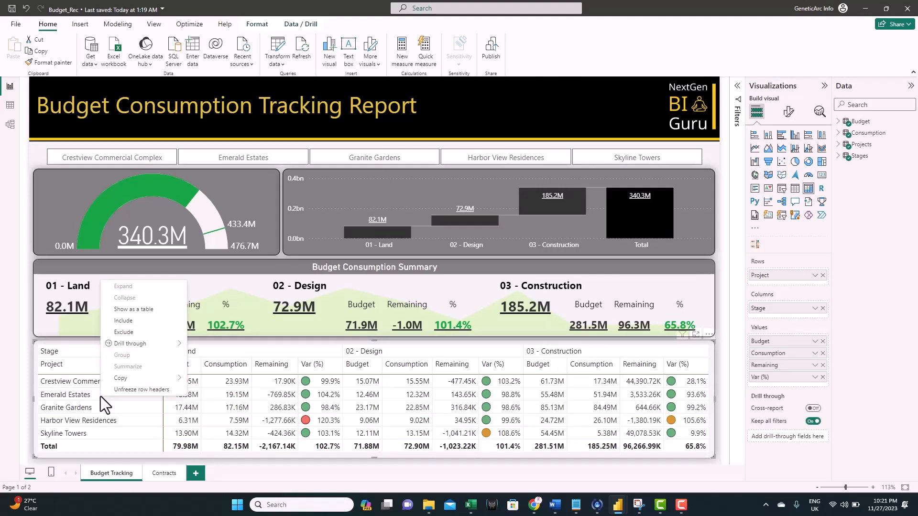
mouse_move(147, 346)
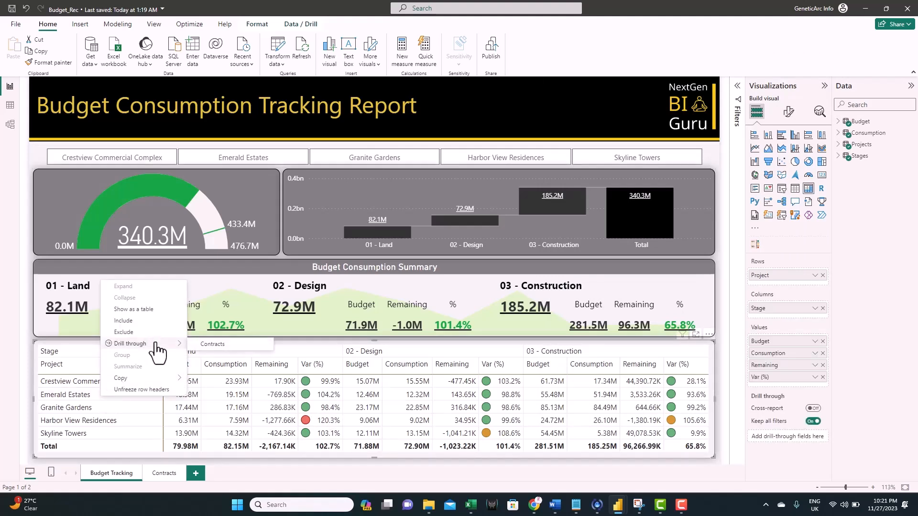
click(209, 348)
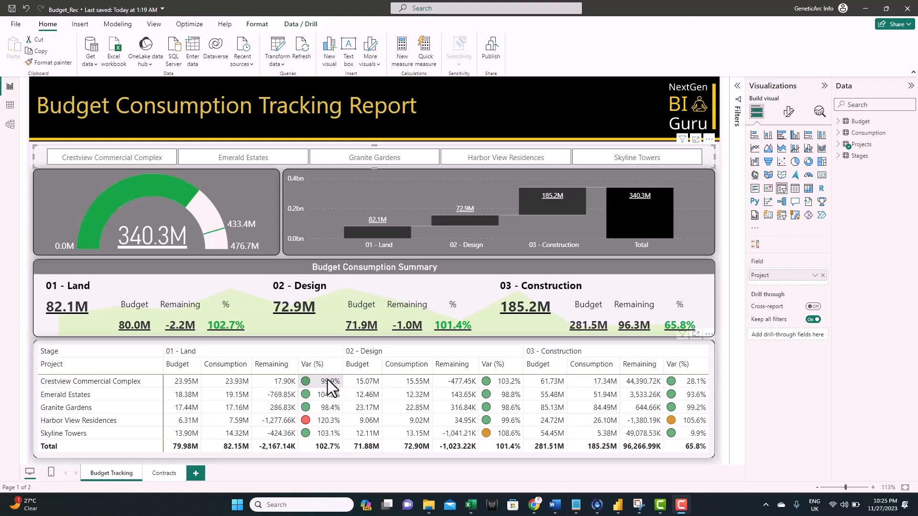
- Add a new blank page with a card showing the Var% measure (78.52%)
click(195, 474)
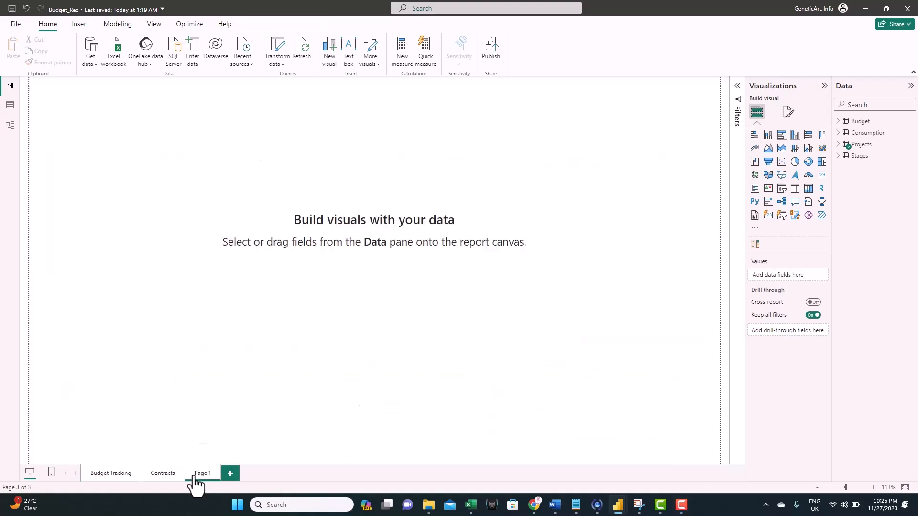
click(822, 176)
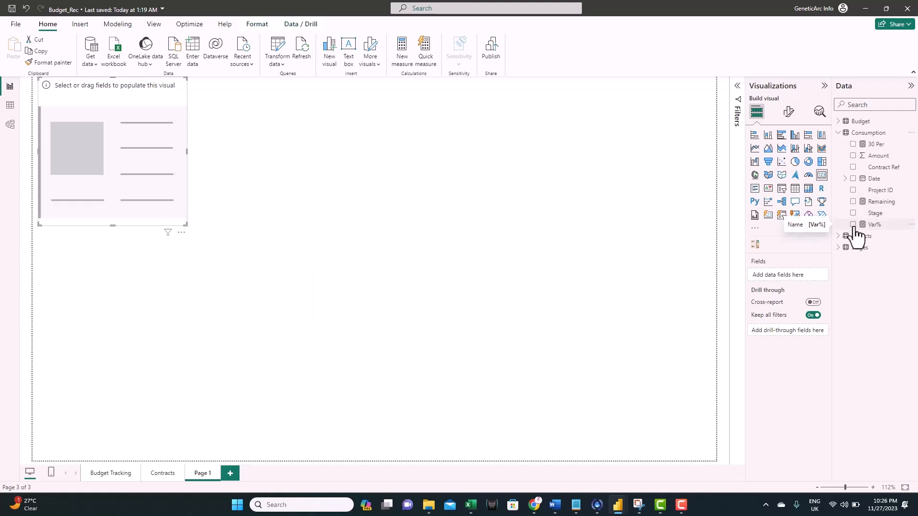
click(853, 224)
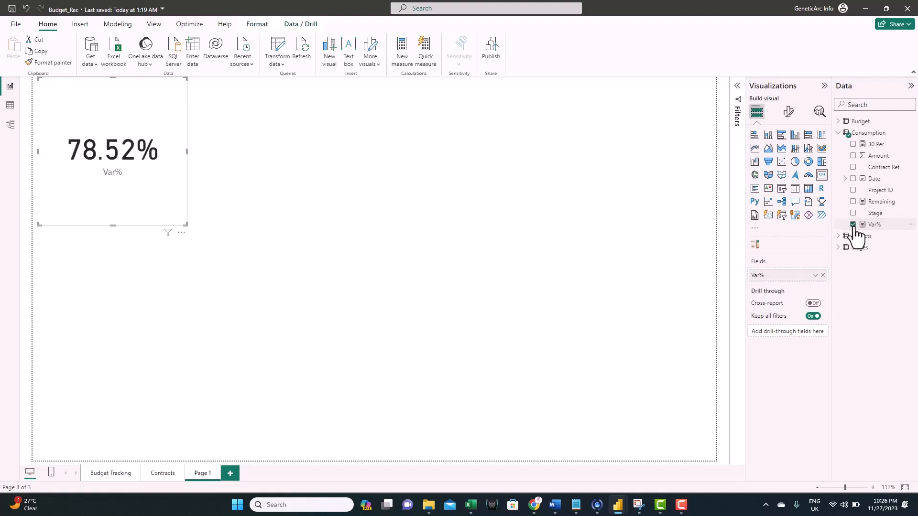
- Filter the Var% card by Project = Crestview Commercial Complex and Stage = 01 - Land
click(738, 87)
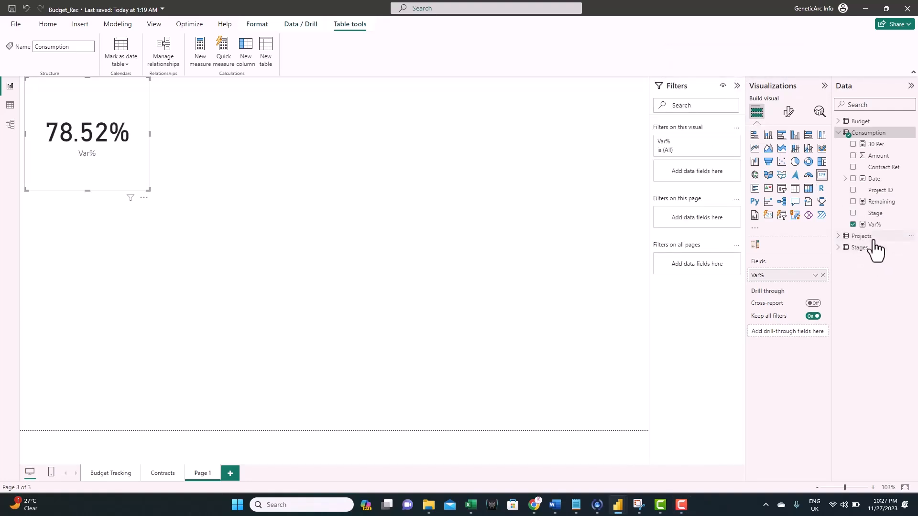
click(840, 237)
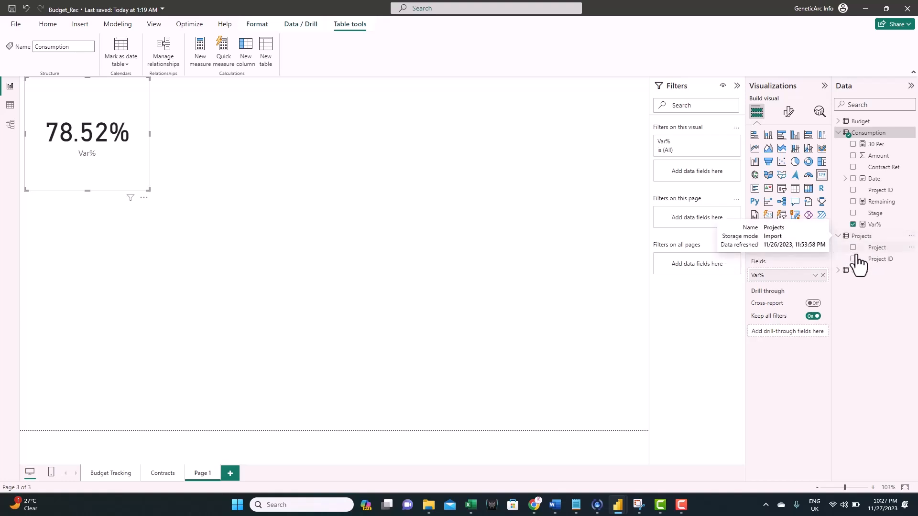
drag(878, 248, 695, 175)
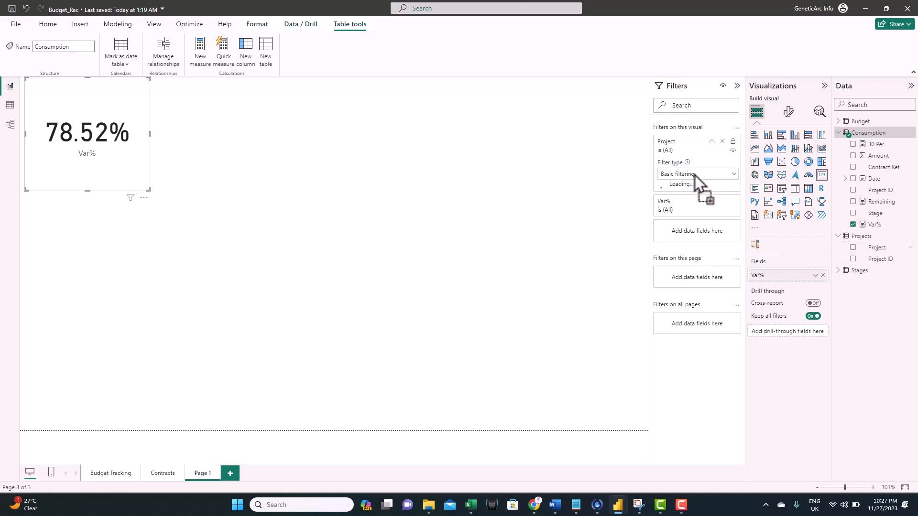
click(838, 270)
drag(874, 283, 701, 289)
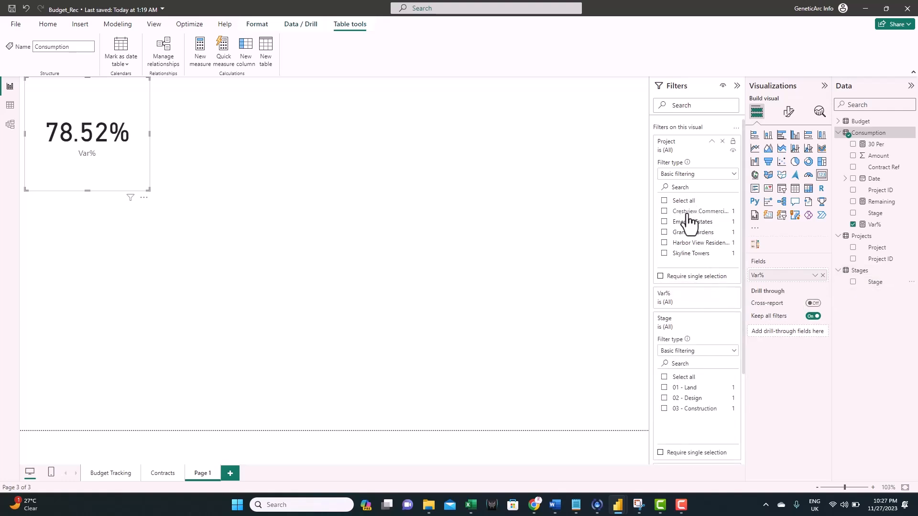
click(664, 211)
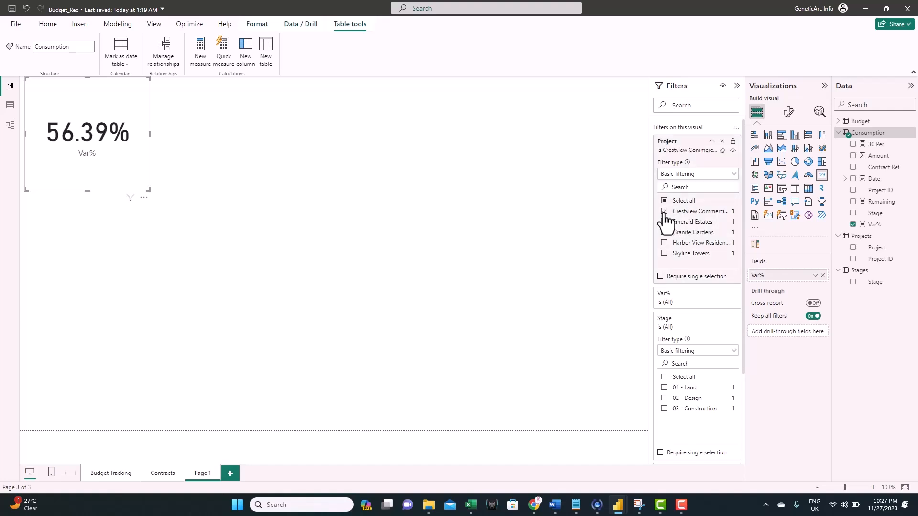
click(664, 388)
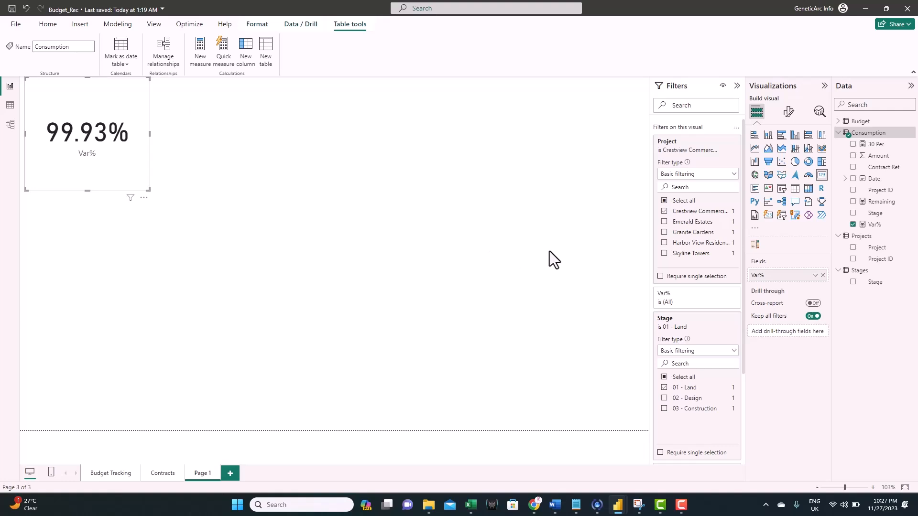
- Create the Projects measure Title = MAX(Projects[Project]) & " - " & MAX(Stages[Stage])
right_click(866, 248)
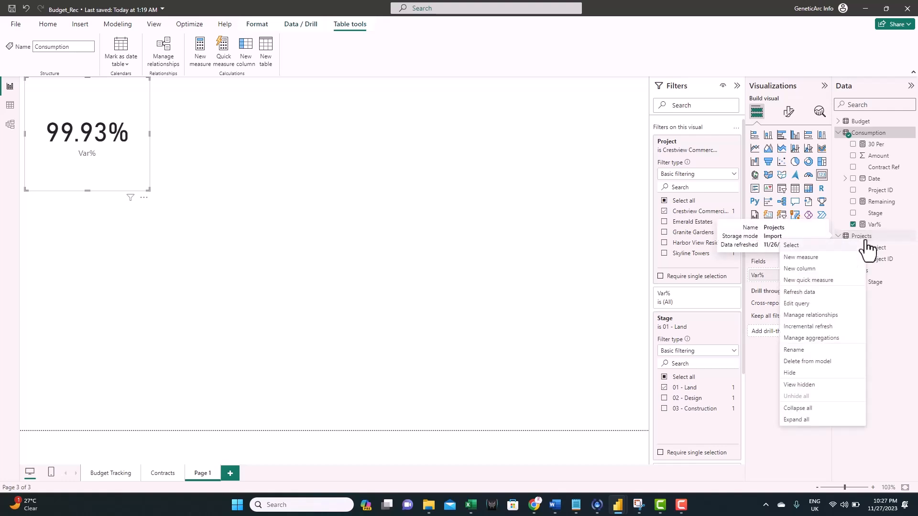
click(823, 262)
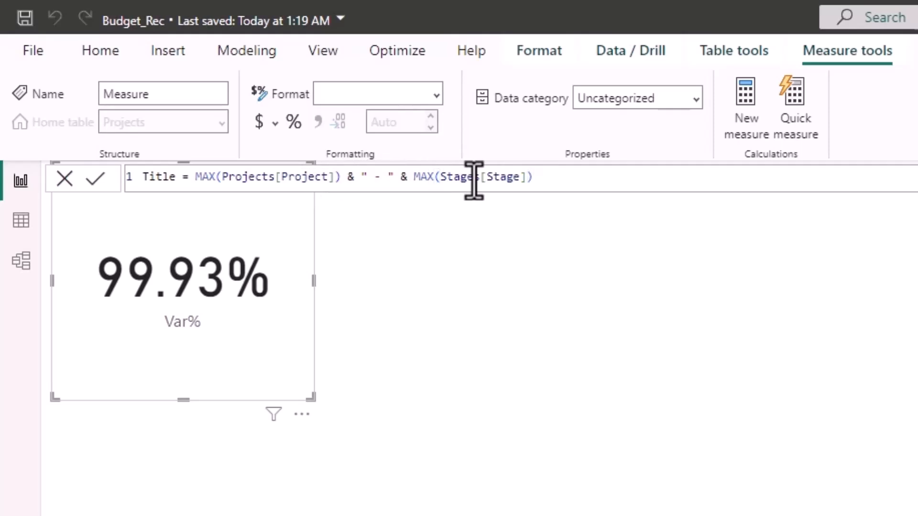
key(Return)
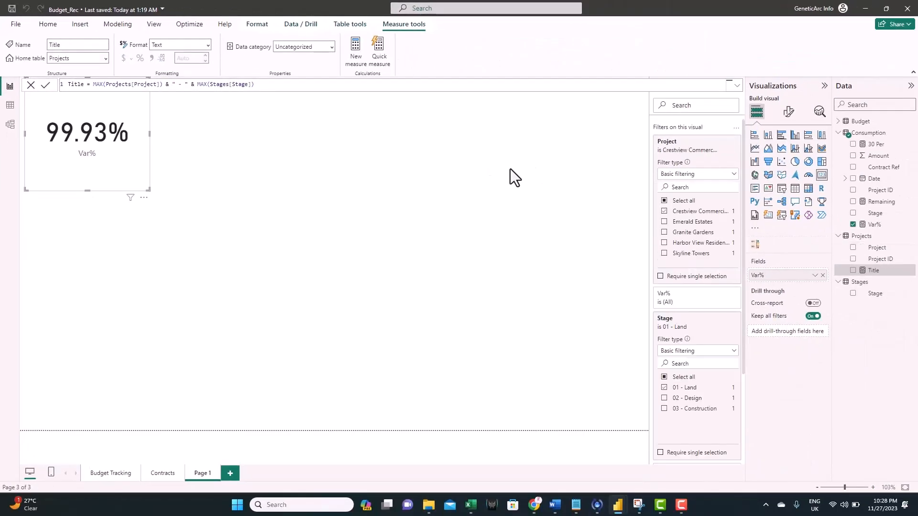
- Turn on the Var% card's title and base its text on the Title measure field value
click(790, 113)
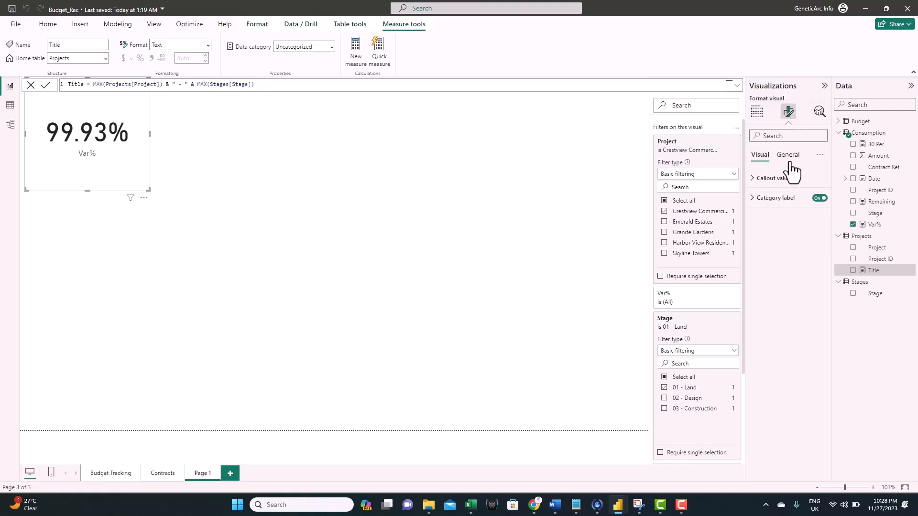
click(792, 160)
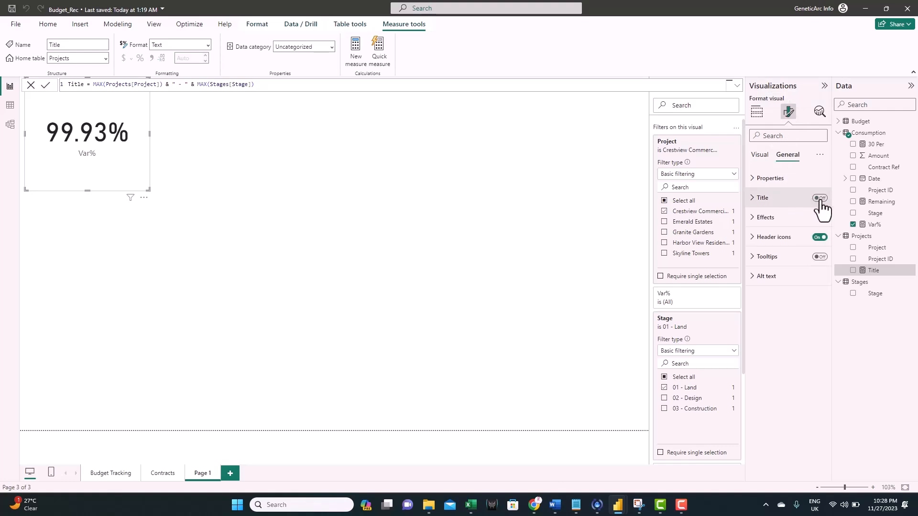
click(820, 199)
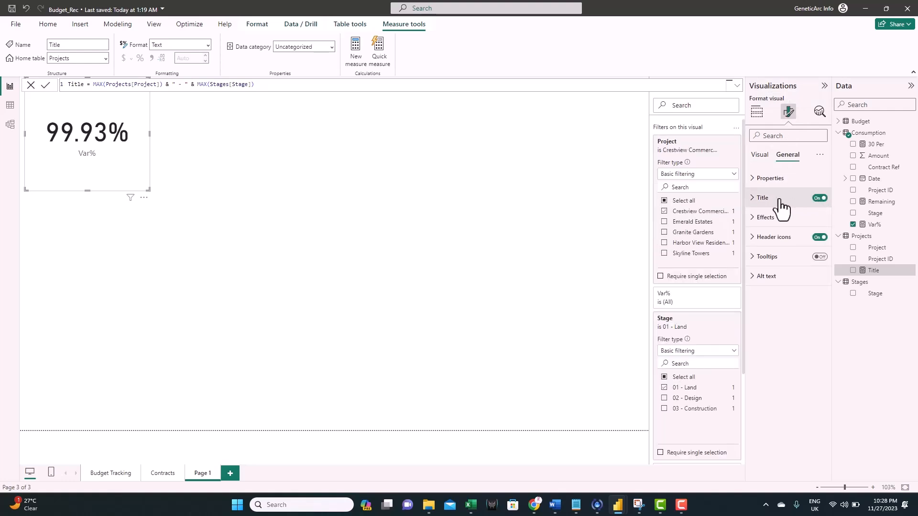
click(756, 201)
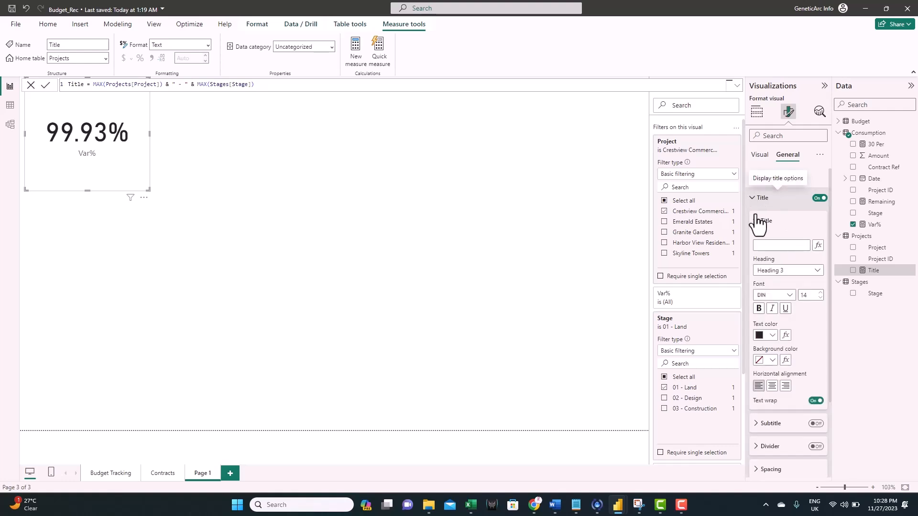
click(818, 246)
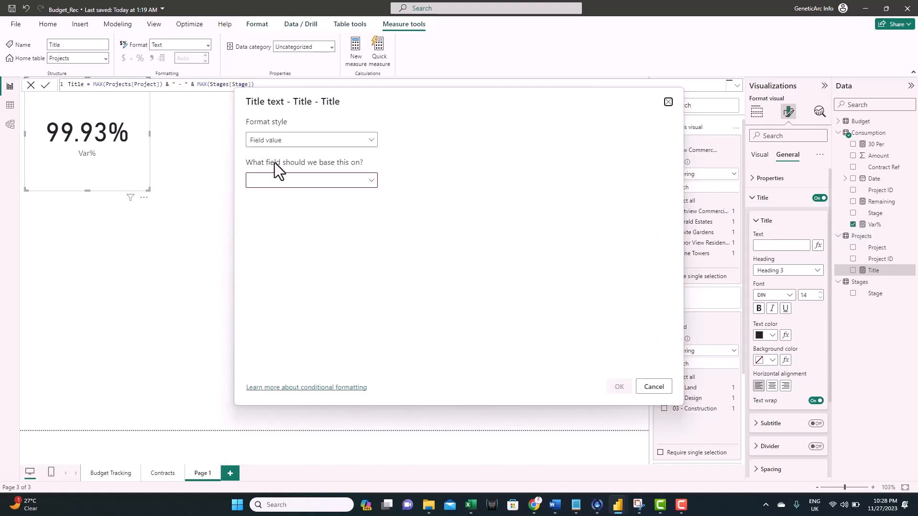
click(372, 182)
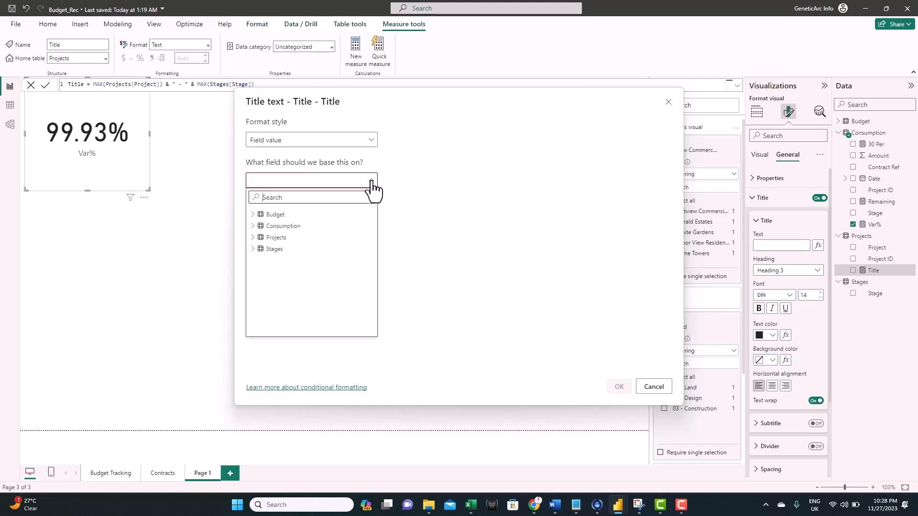
text(tit)
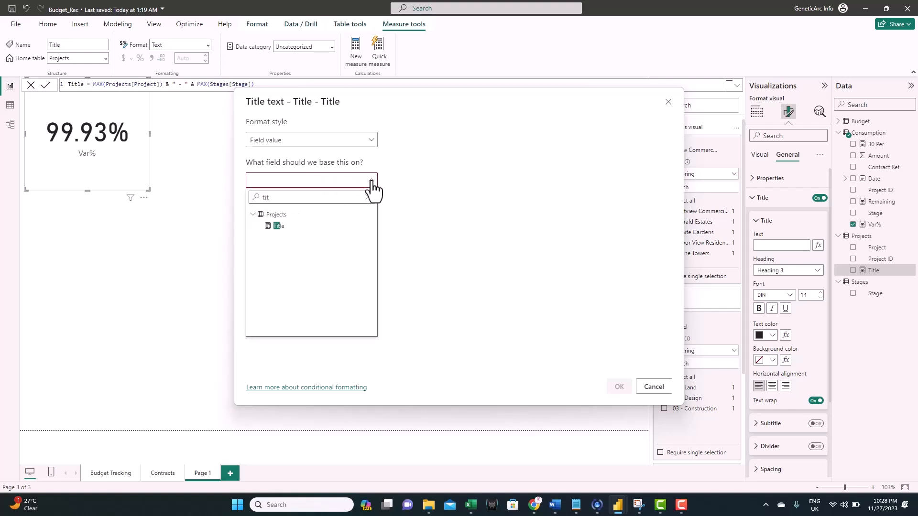
click(281, 226)
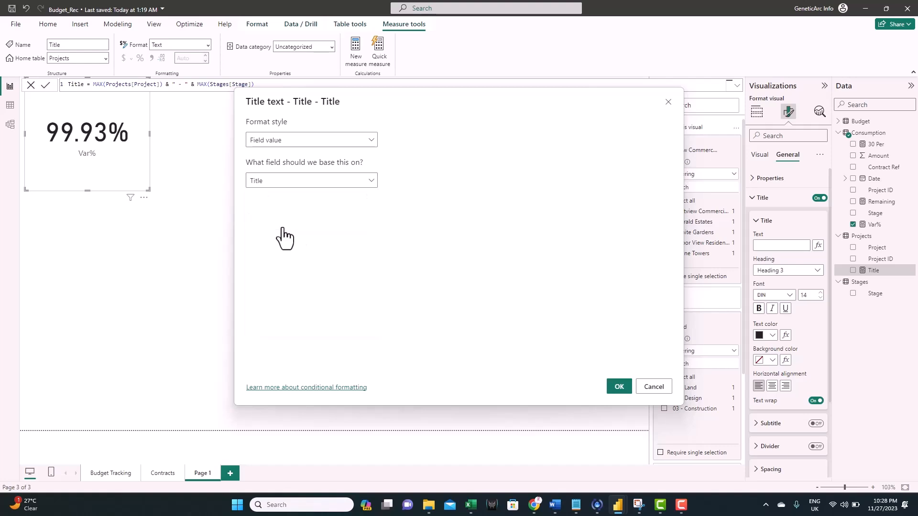
click(619, 389)
click(315, 237)
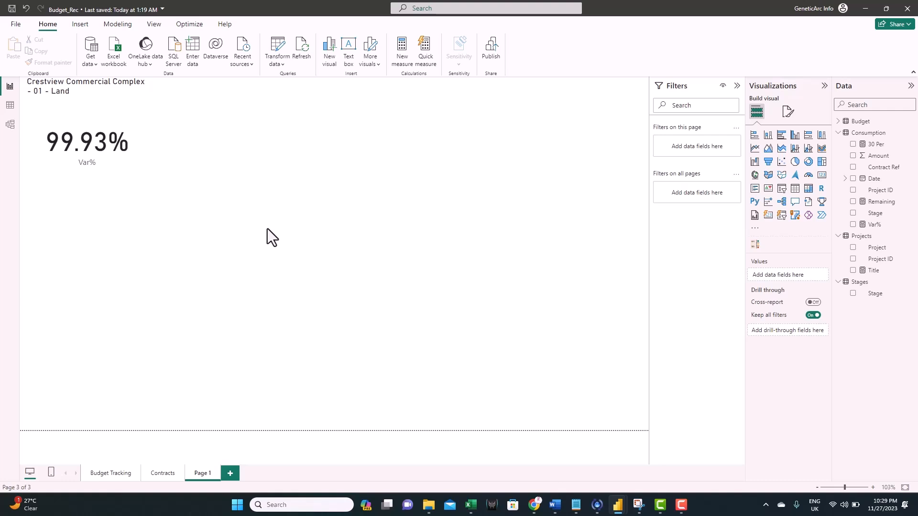
click(127, 116)
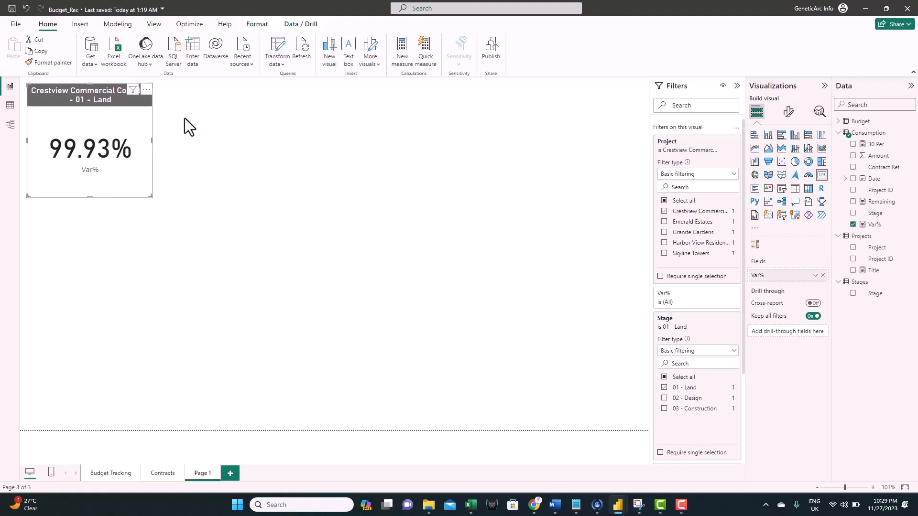
- Duplicate the Var% card below the original, open its Stage filter, then return to Budget Tracking
key(ctrl+c)
key(ctrl+v)
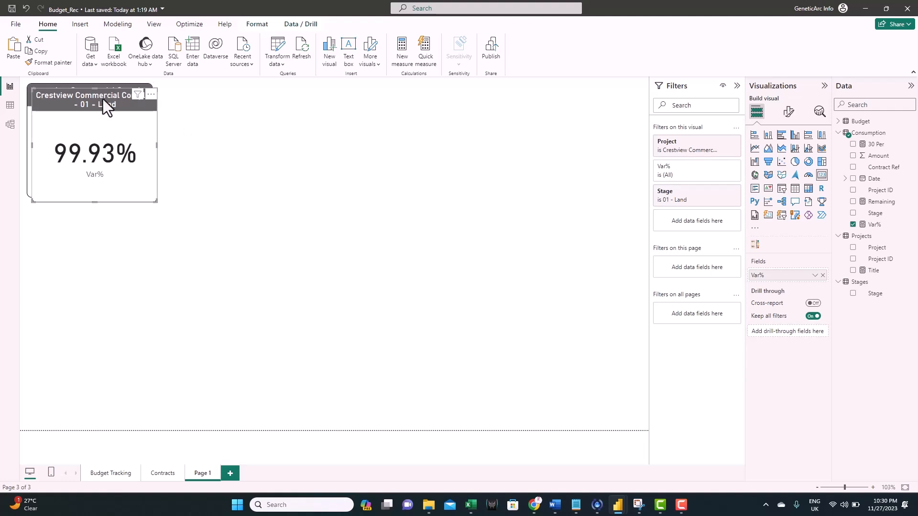
drag(135, 196, 98, 220)
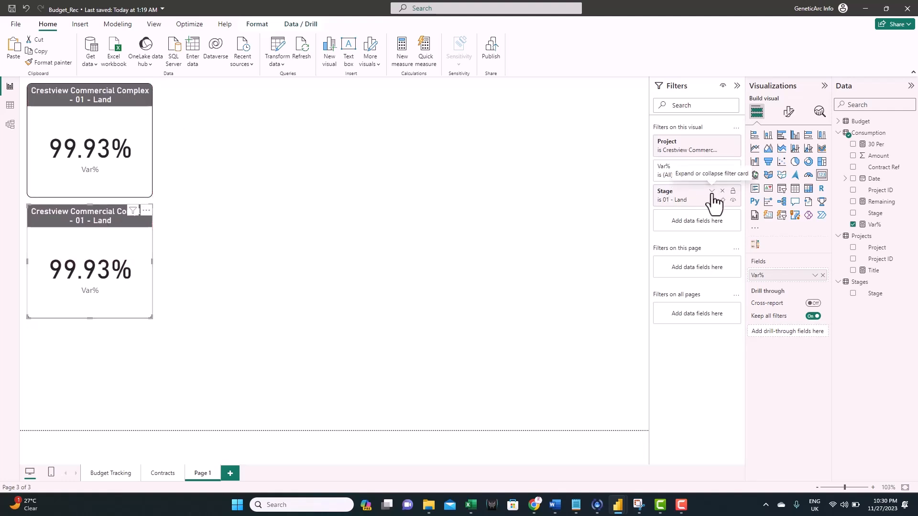
click(712, 192)
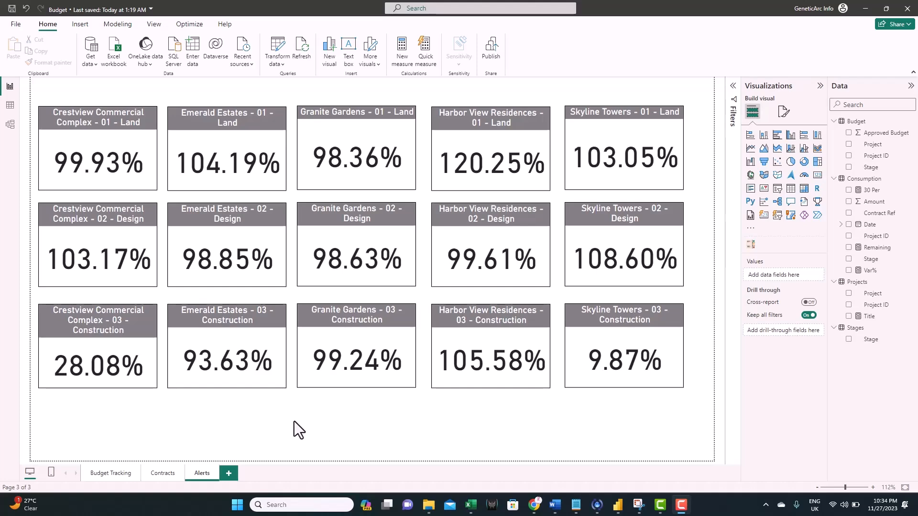
click(109, 472)
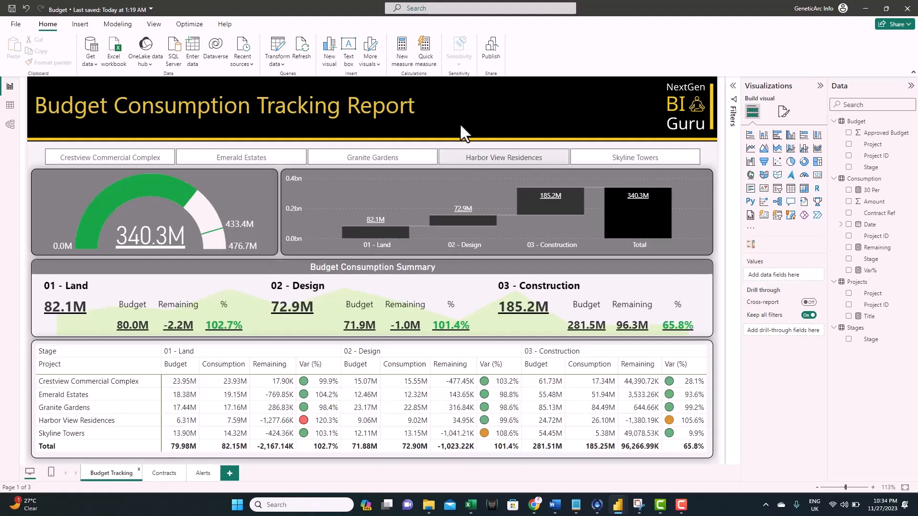
- Publish Budget.pbix to My workspace and open it in the Power BI service
click(492, 53)
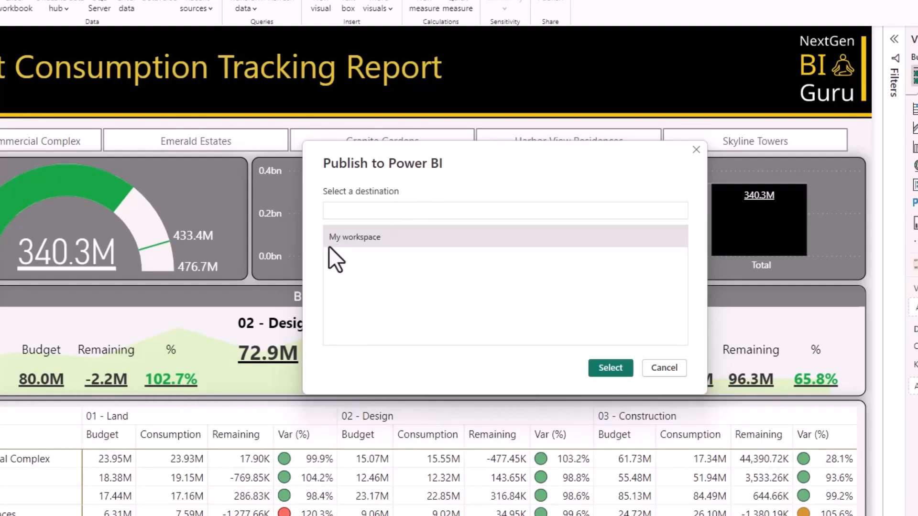
click(612, 368)
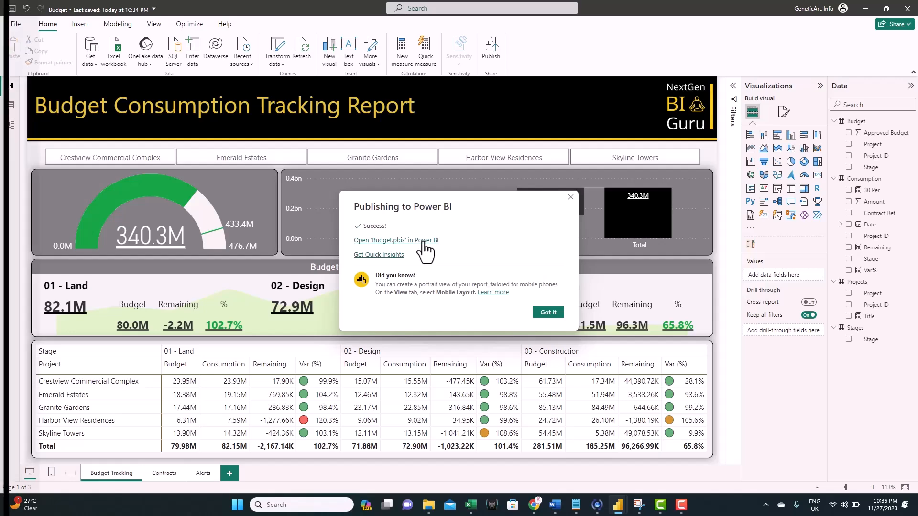
click(423, 241)
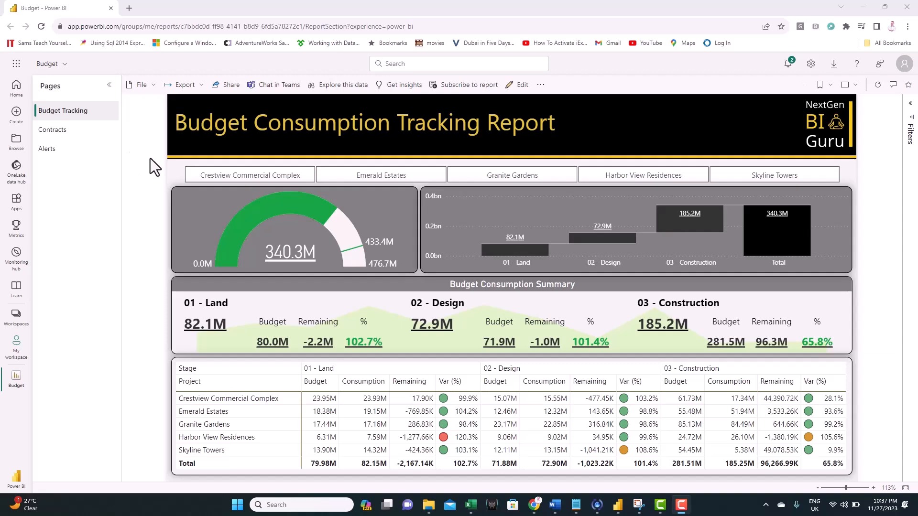
- Go through the Contracts page to the report's Alerts page of Var% cards
click(68, 136)
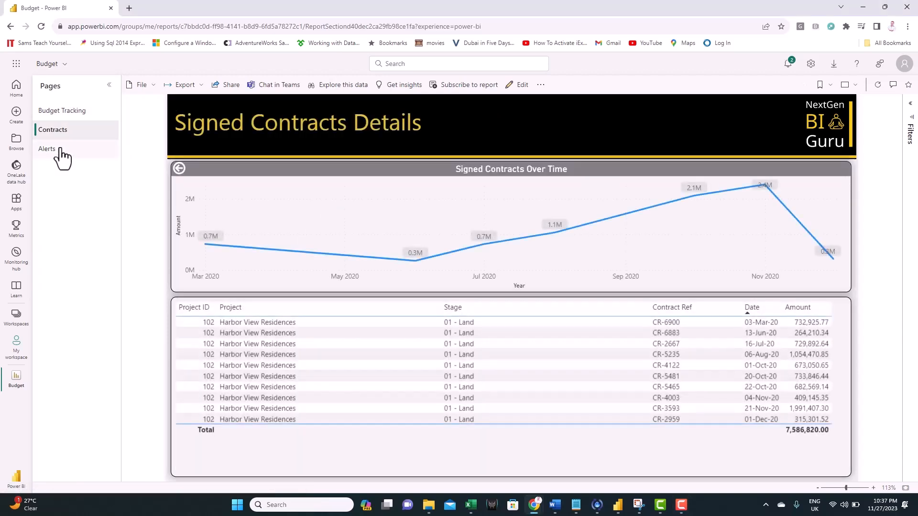
click(61, 150)
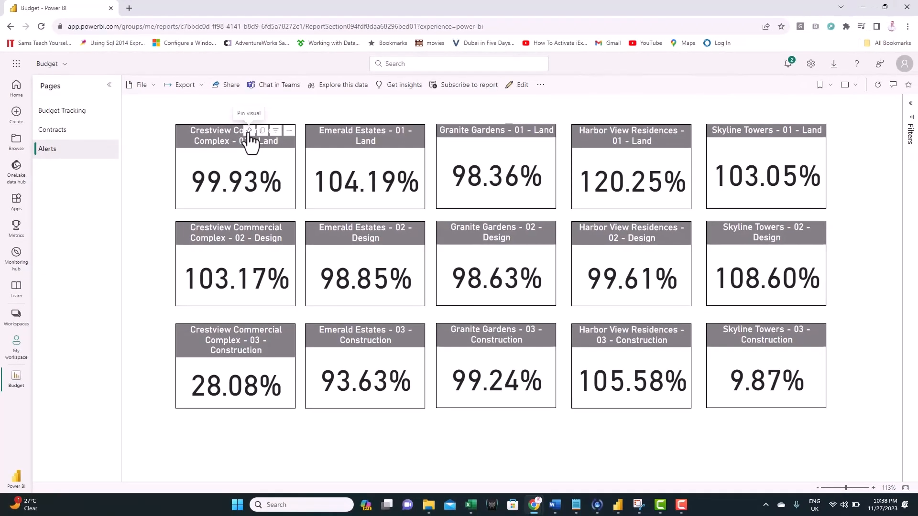
- Pin the Crestview 01 - Land card to a new dashboard named 'AlertsBudget' and open it
click(248, 133)
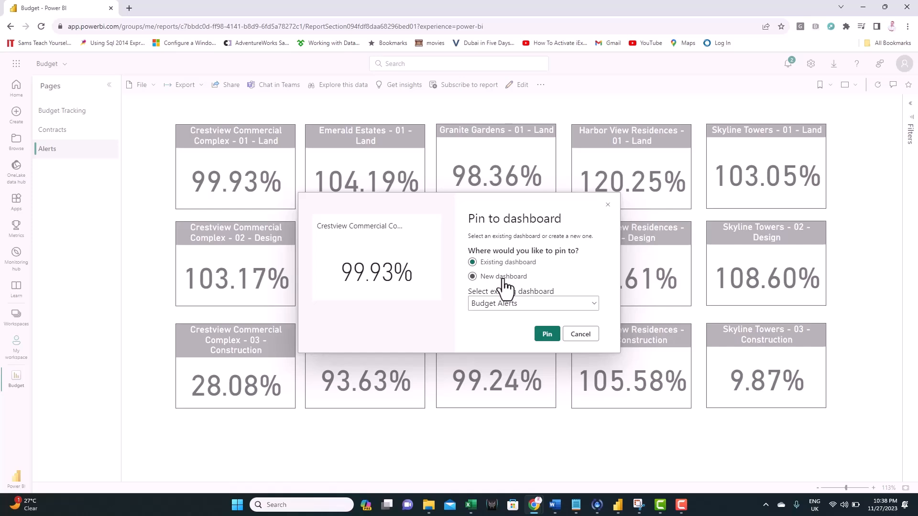
click(503, 277)
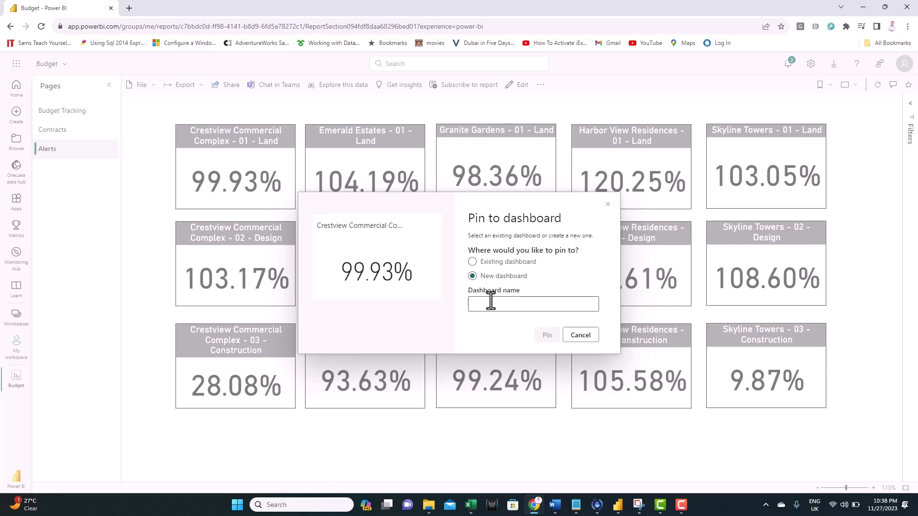
text(Alerts)
text(Budget)
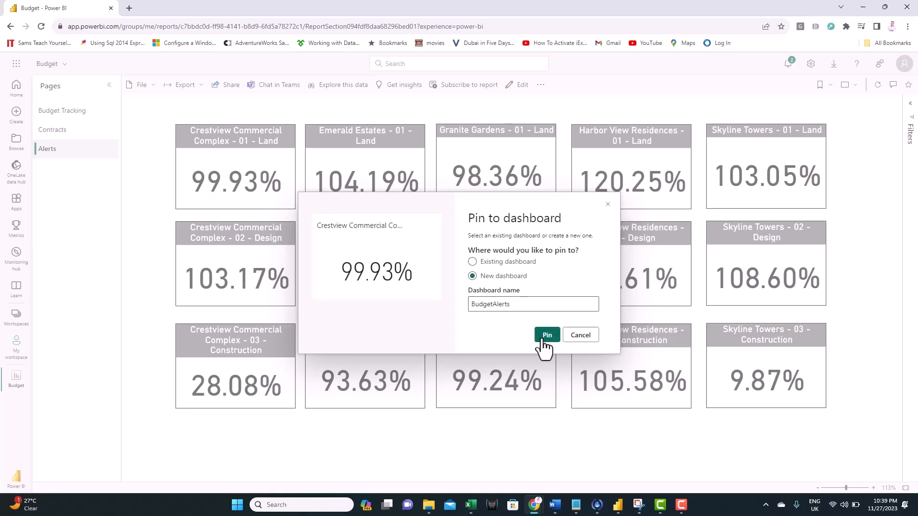
click(545, 337)
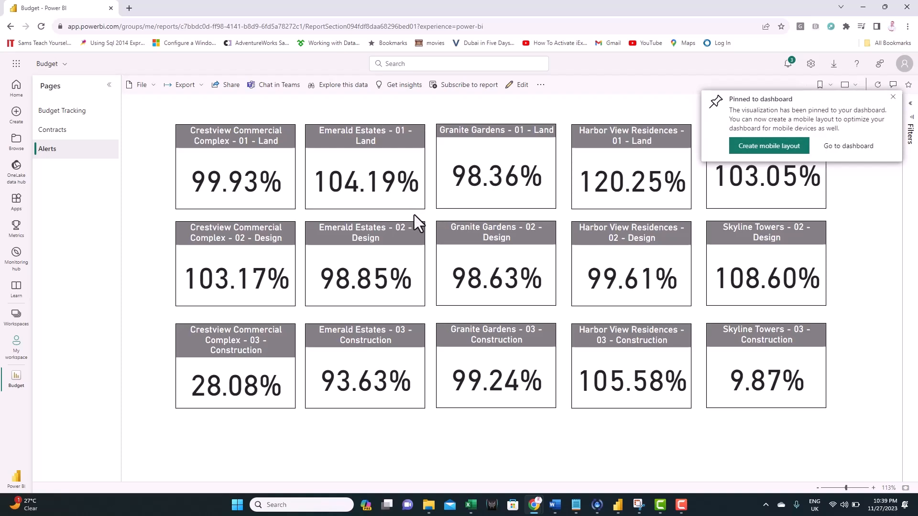
click(850, 146)
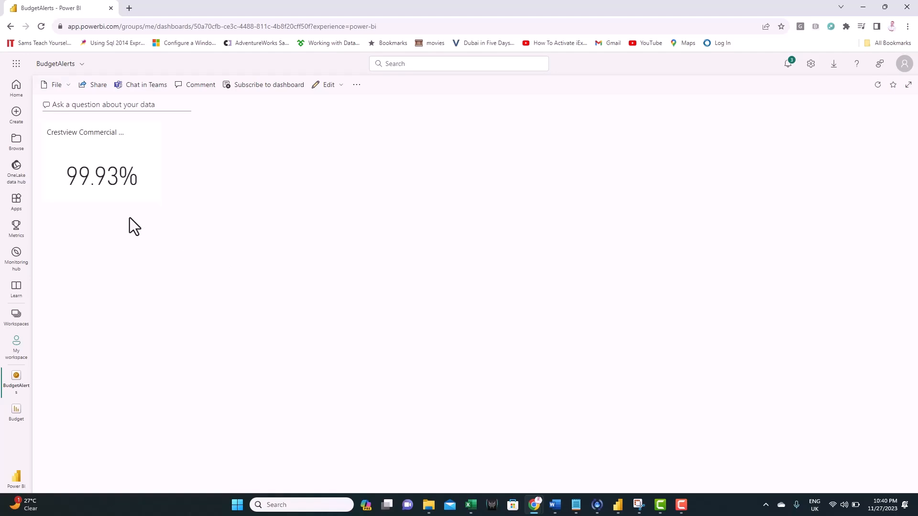
- Back on the report's Alerts page, pin the Crestview 02 - Design Var% card to the Budget Alerts dashboard
click(99, 165)
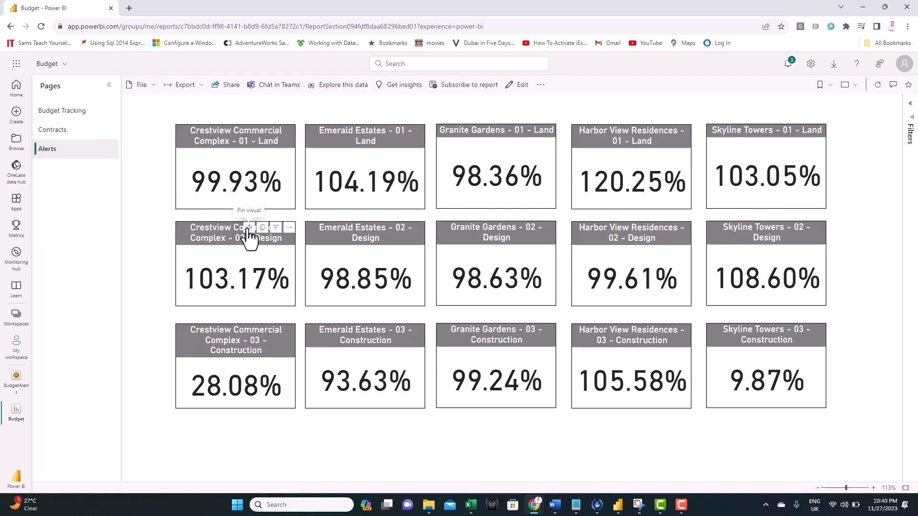
click(249, 228)
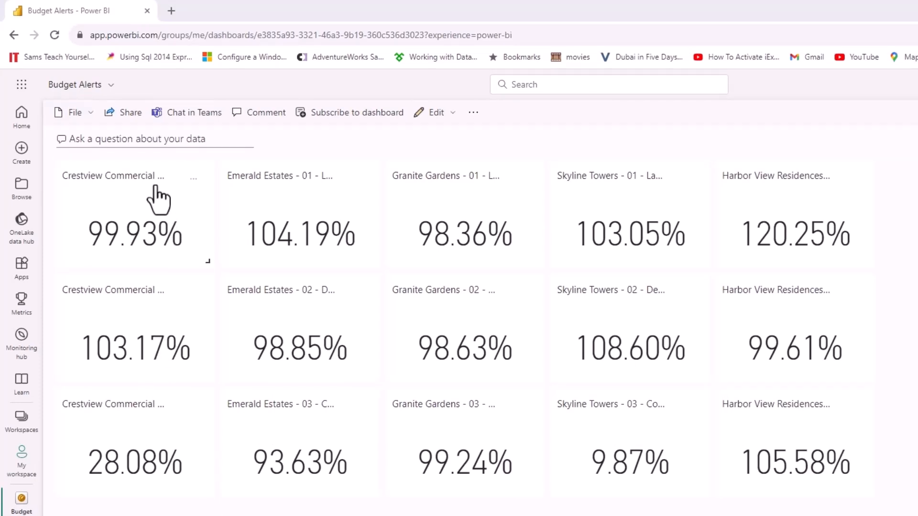
- Add a new alert rule on the Crestview 01 - Land tile with the condition set to Above
click(193, 181)
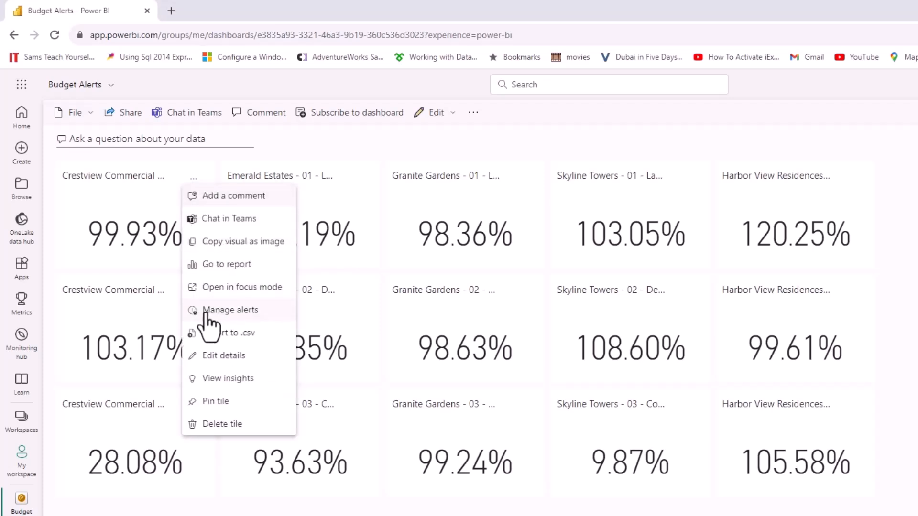
click(207, 312)
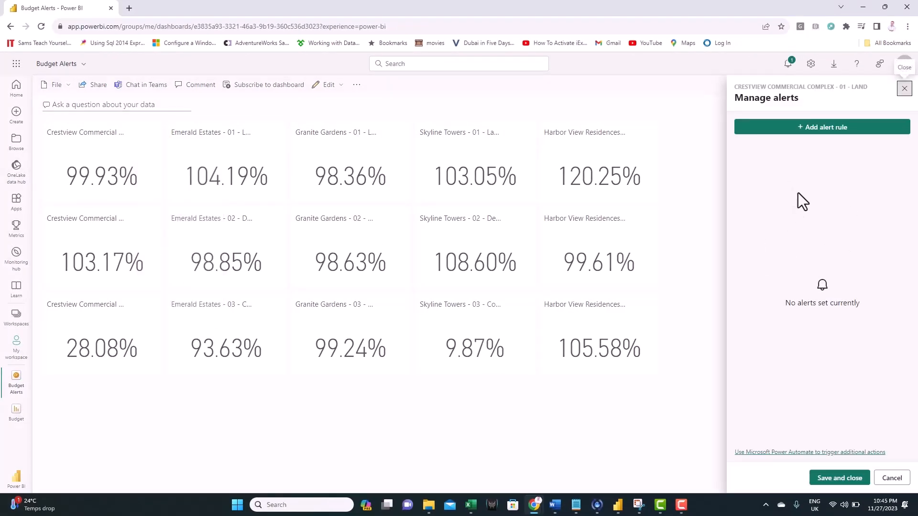
click(823, 129)
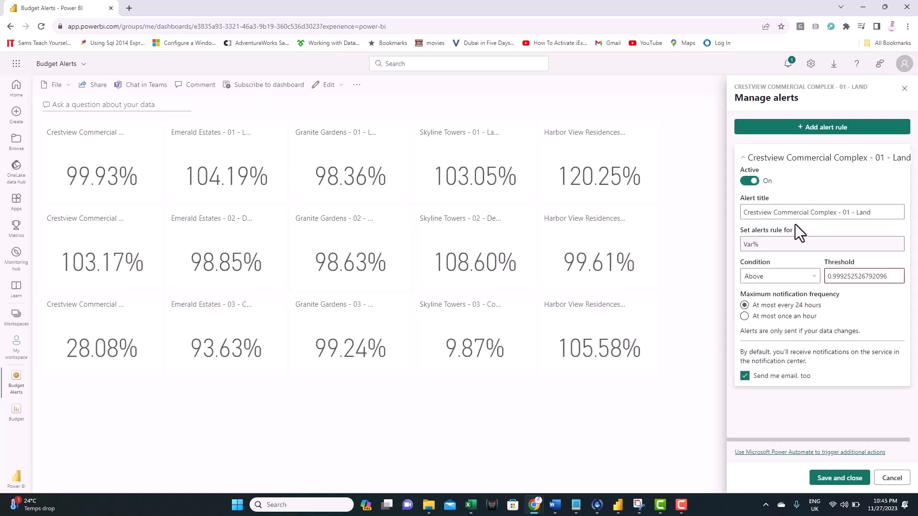
click(778, 280)
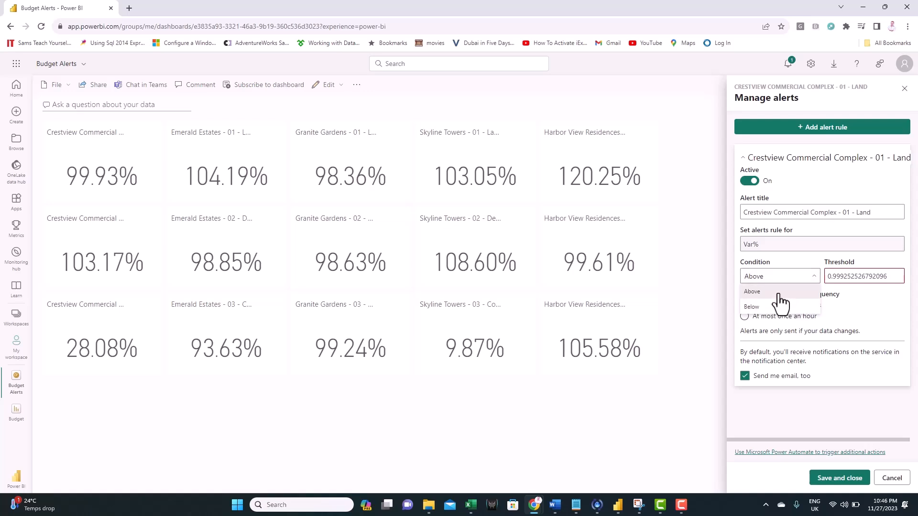
click(779, 294)
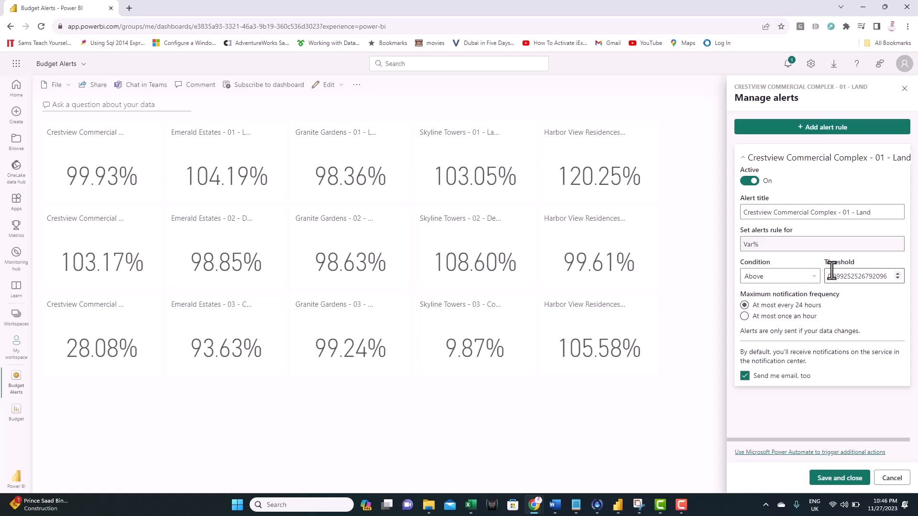
click(844, 277)
- Replace the Crestview 01 - Land alert threshold with 1.05
drag(827, 281, 888, 281)
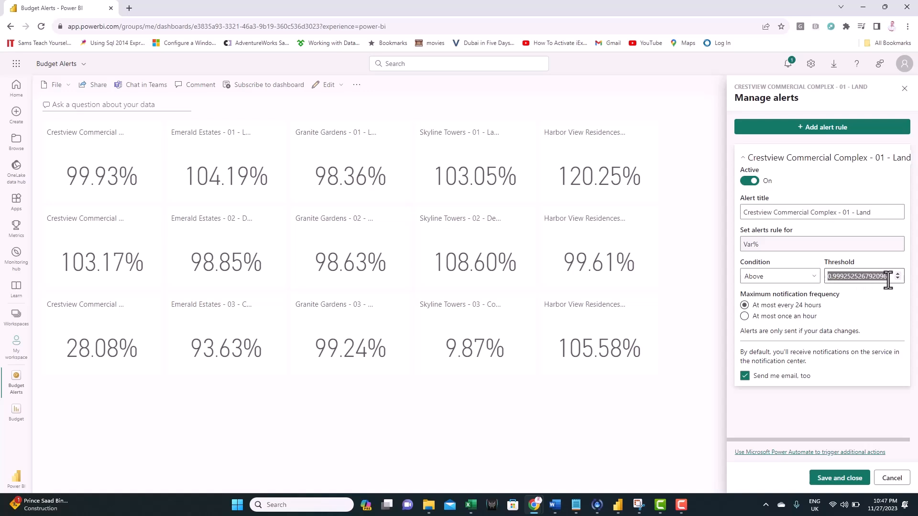
click(839, 285)
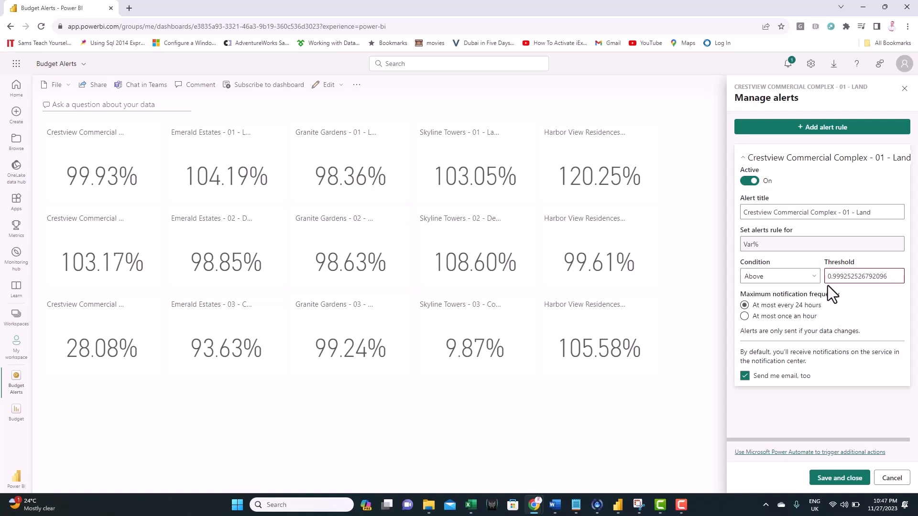
drag(829, 277, 890, 279)
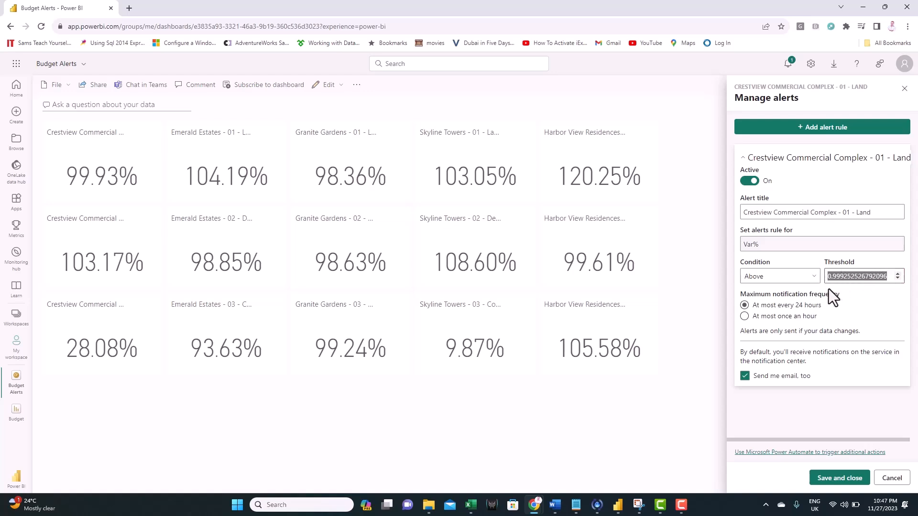
key(Left)
drag(830, 276, 887, 275)
text(1.05)
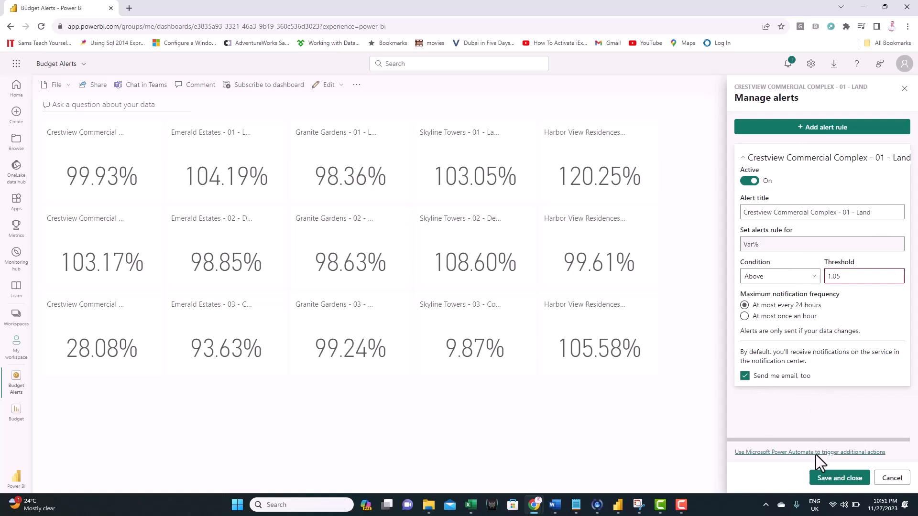
- Save the Crestview alert, then turn on email for the Granite Gardens - 02 - Design alert rule
click(839, 480)
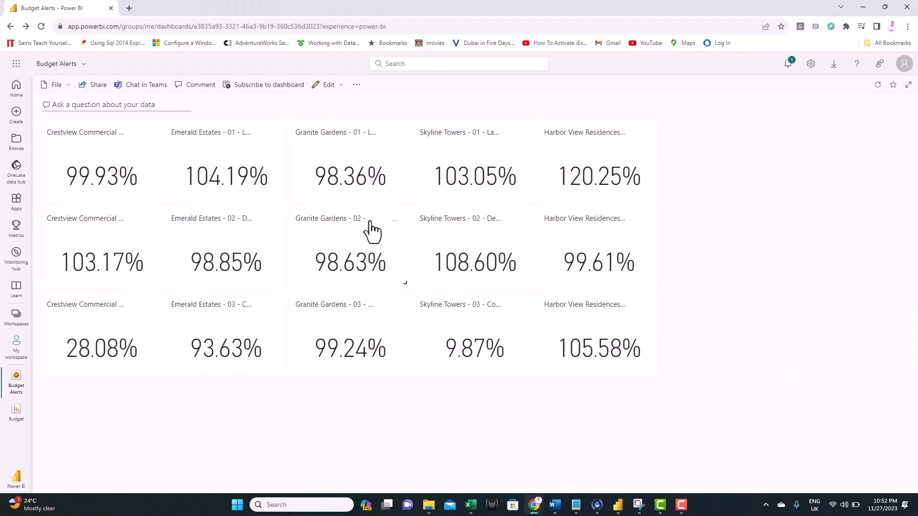
click(395, 223)
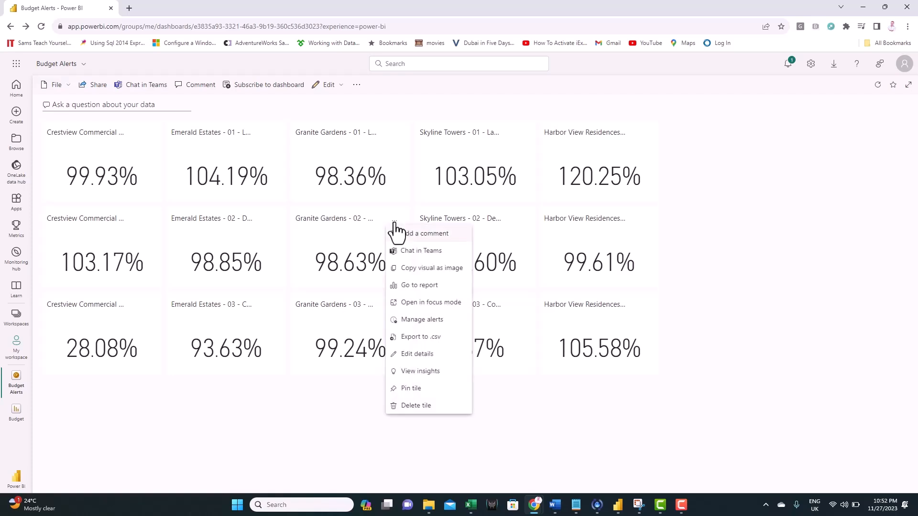
click(421, 320)
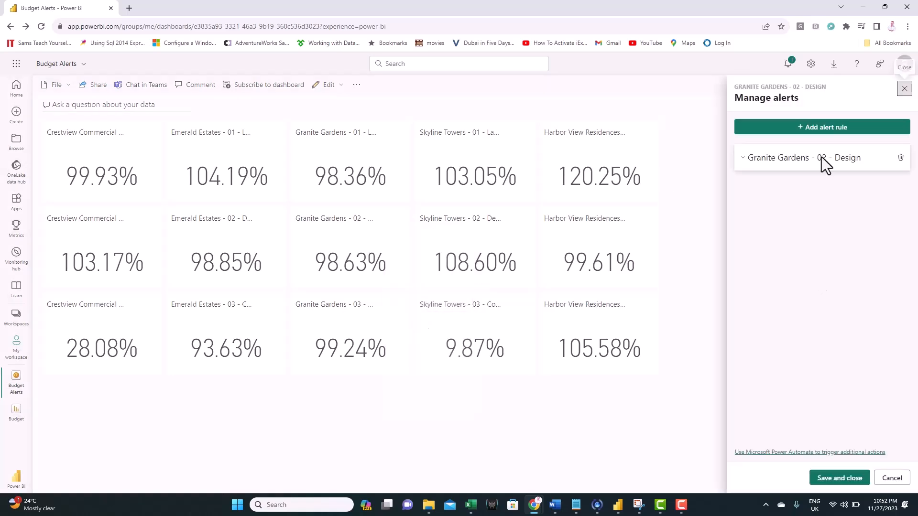
click(744, 160)
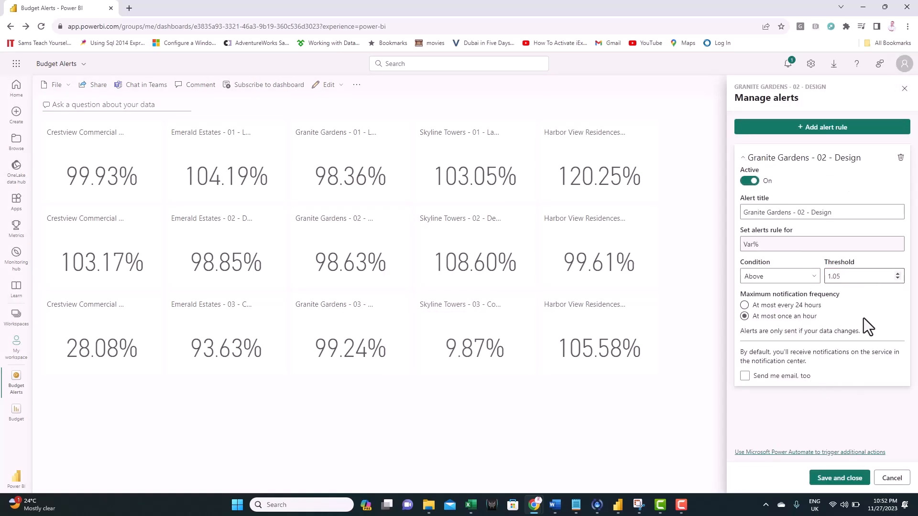
click(744, 378)
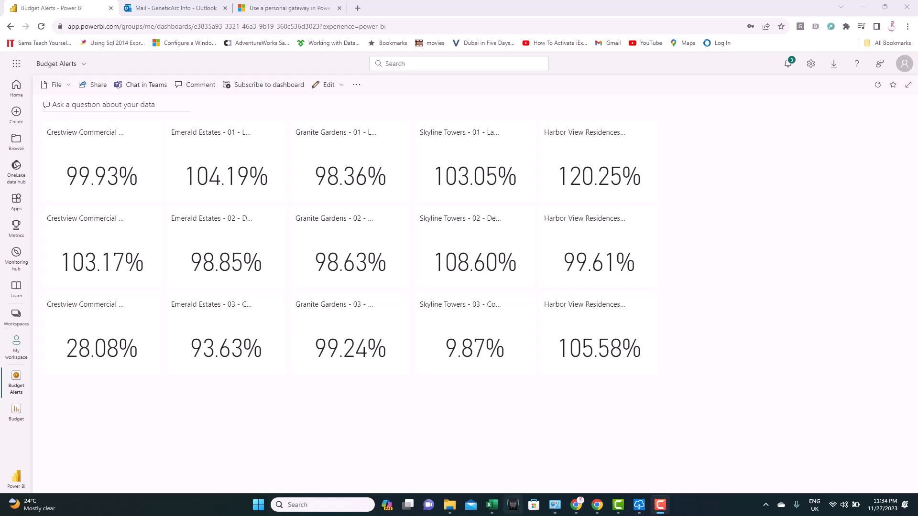
- In the Budget Tracker workbook, select the Granite Gardens 02 - Design row on the Budget sheet
mouse_move(495, 511)
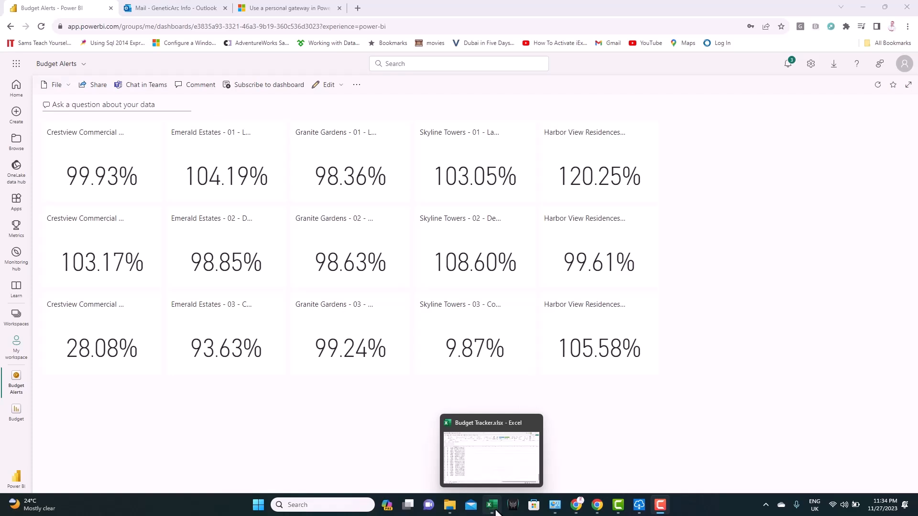
click(495, 511)
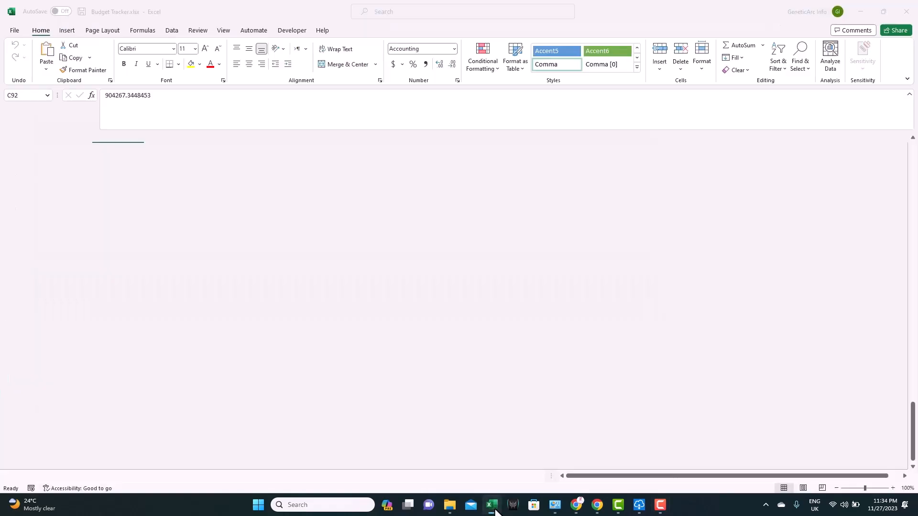
drag(913, 424, 912, 164)
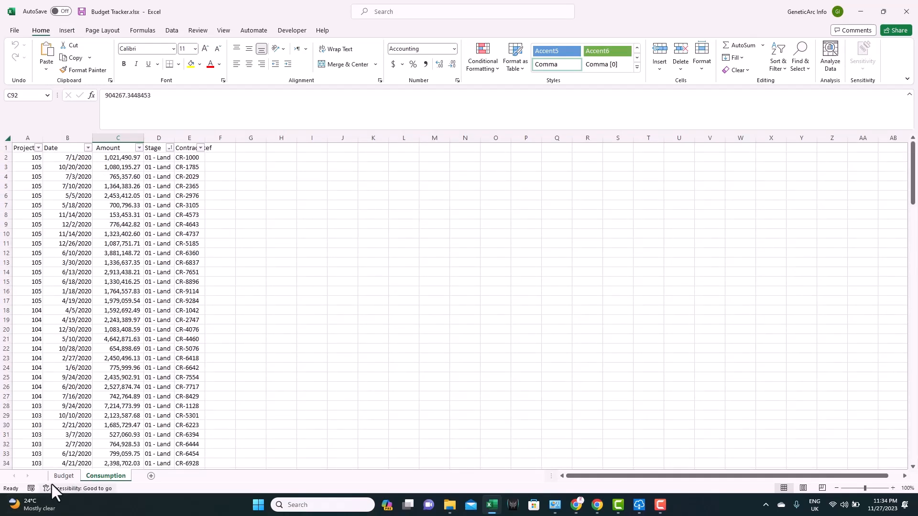
click(64, 476)
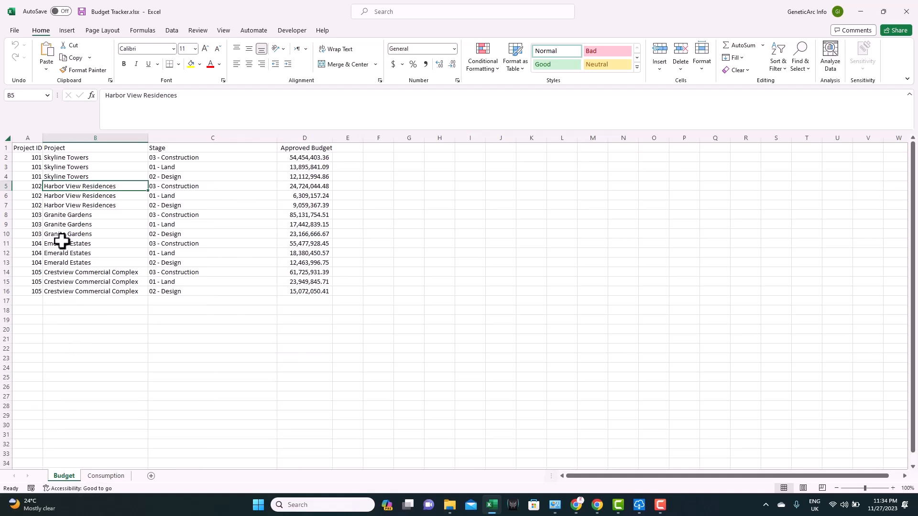
click(5, 233)
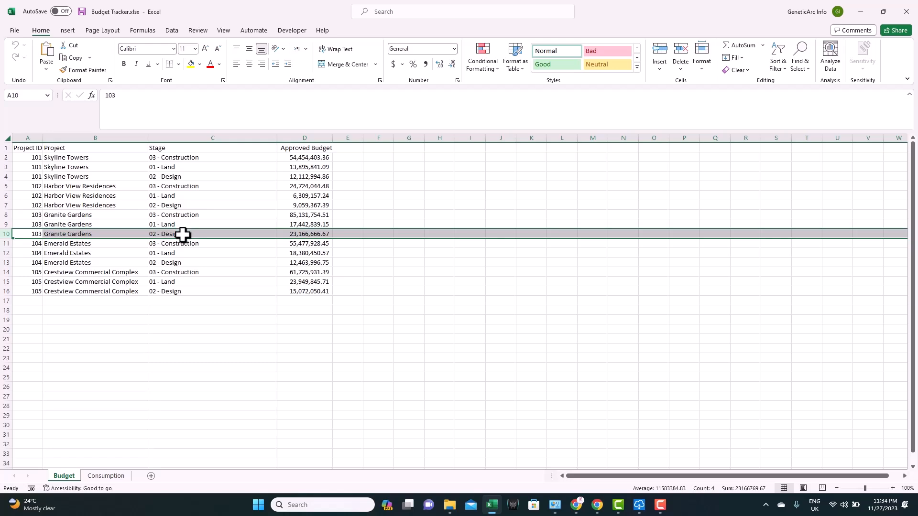
- Paste two new 02 - Design rows for project 103 at row 175 of the Consumption sheet
click(106, 475)
scroll(266, 430, down, 20)
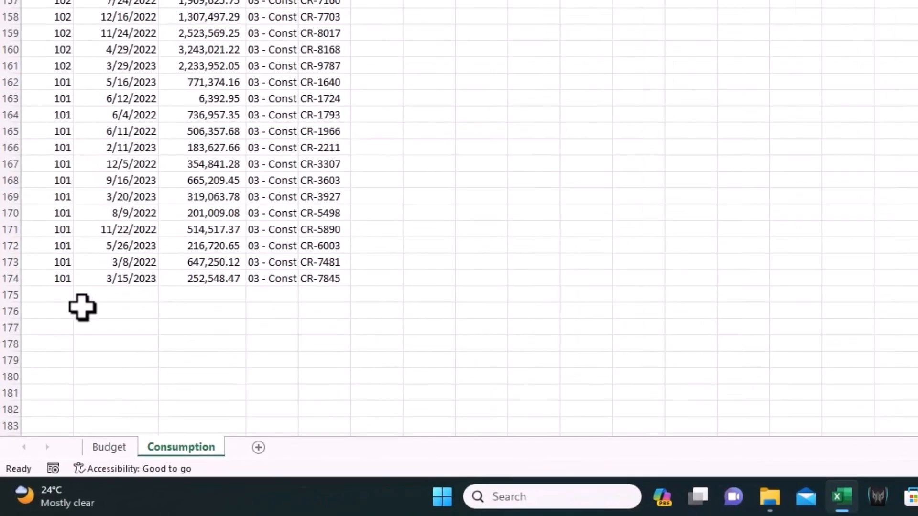
text(103	4/7/2023	624,125.53	02 - Desig	CR-7502 103	7/5/2023	2,549,724.23	02 - Desig	CR-8437)
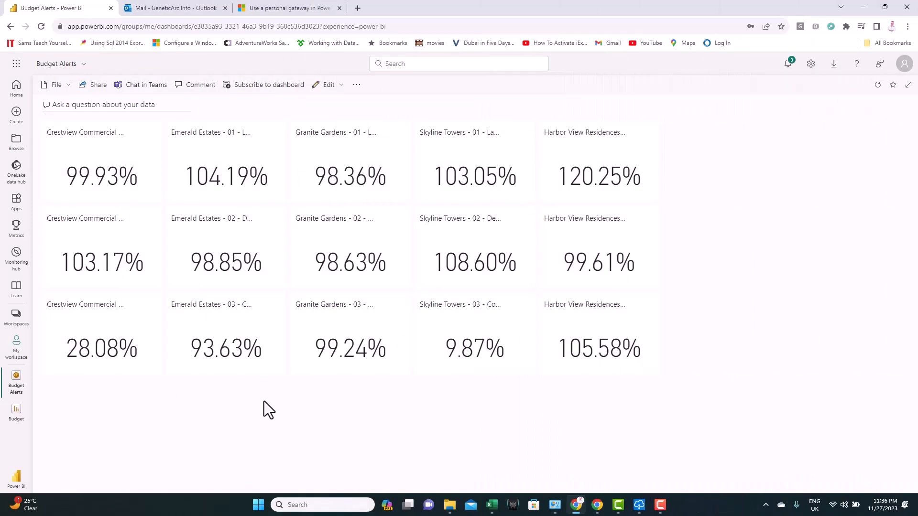
- Go to My workspace from the left navigation pane
click(18, 351)
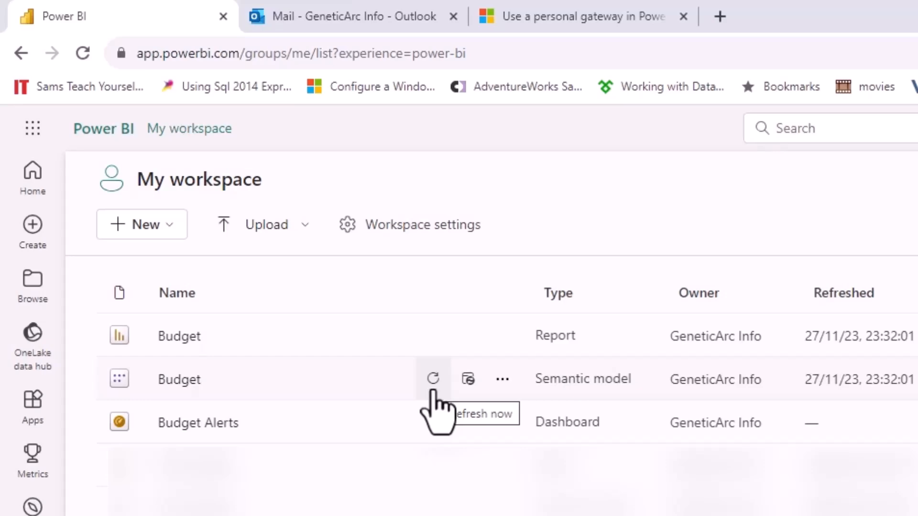
- Open the Budget semantic model settings and expand Gateway and cloud connections
click(467, 388)
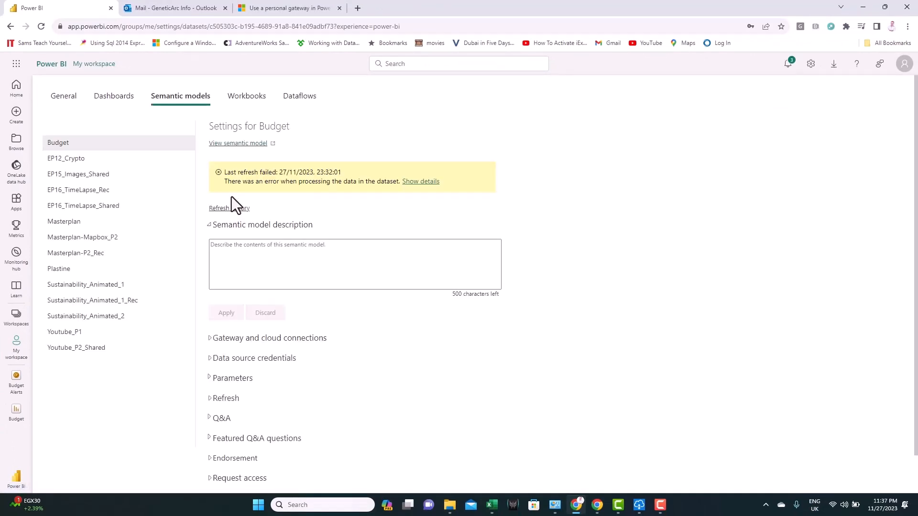
click(210, 338)
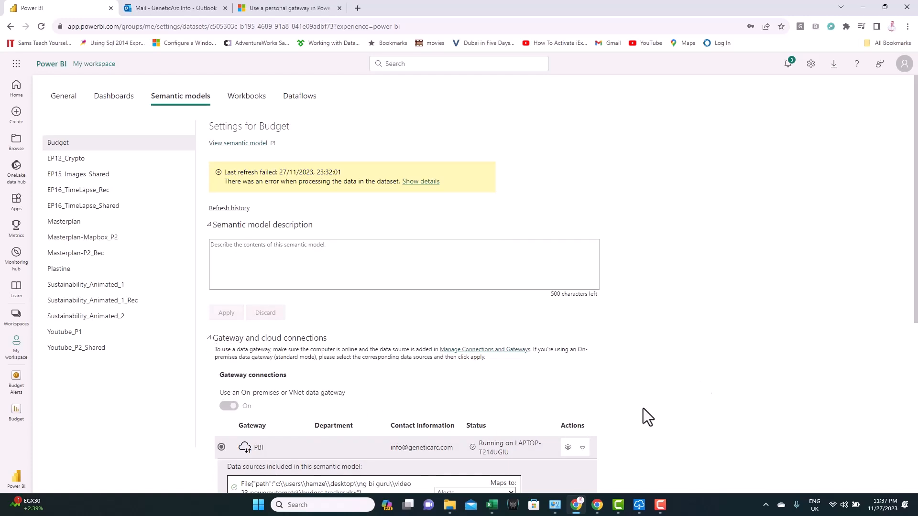
scroll(478, 287, down, 3)
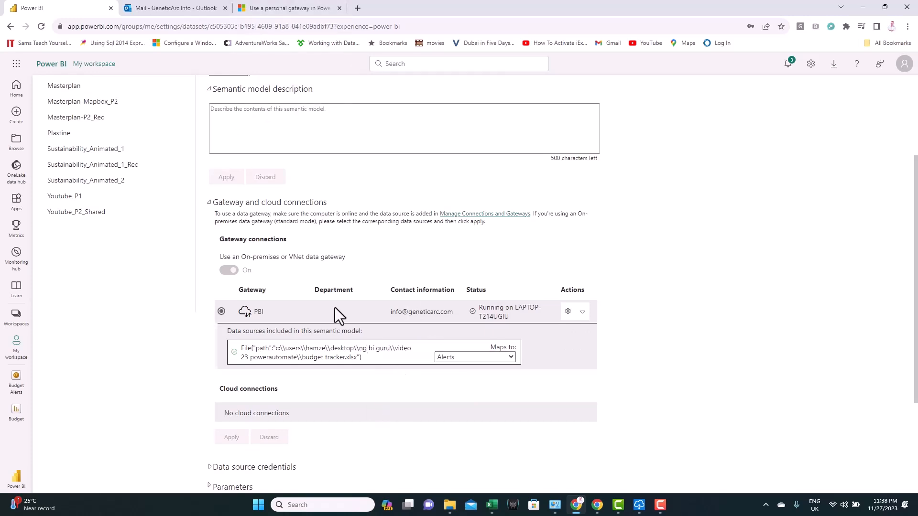
click(300, 11)
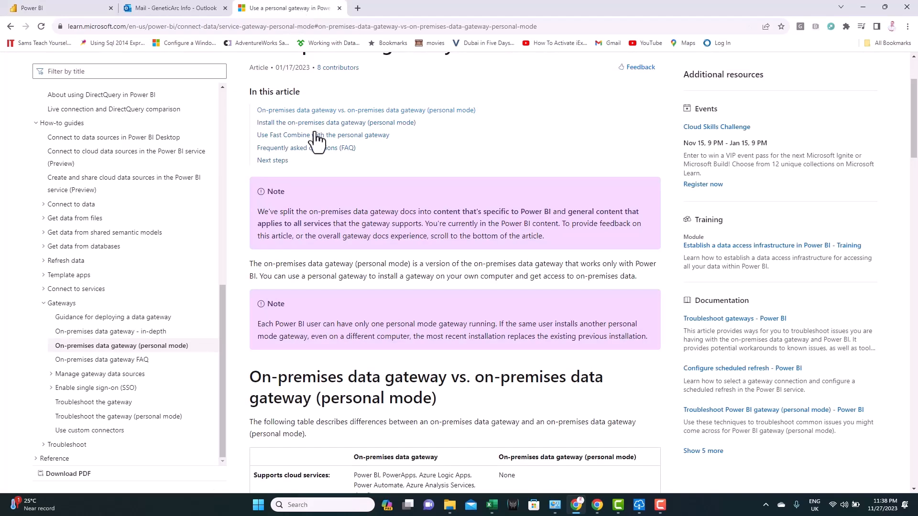
scroll(914, 120, up, 2)
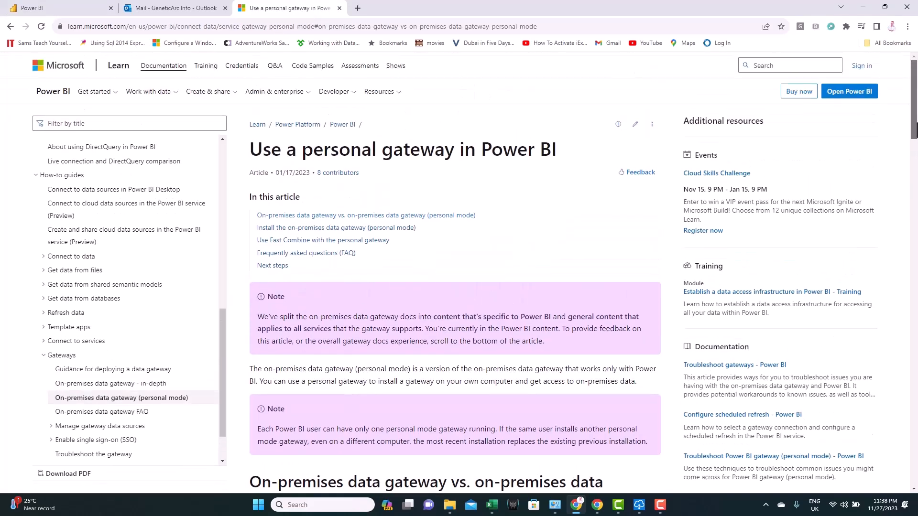
drag(916, 130, 916, 158)
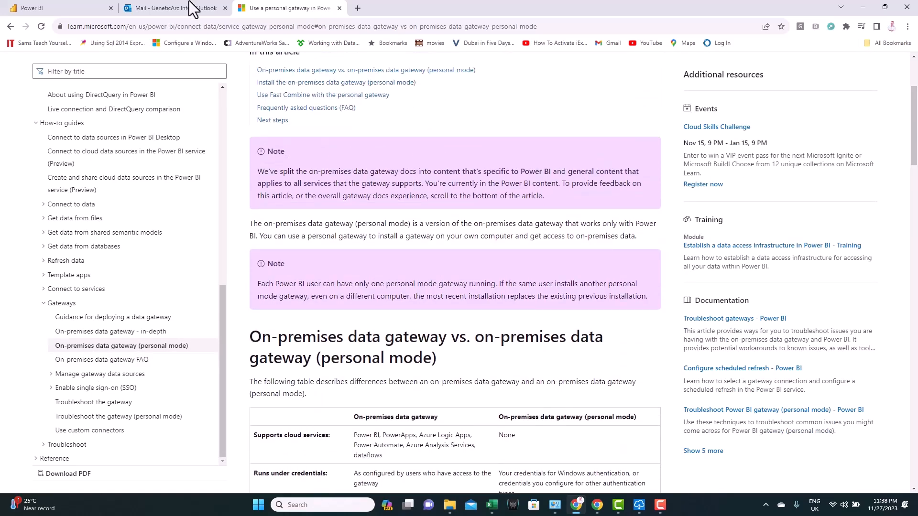
click(57, 8)
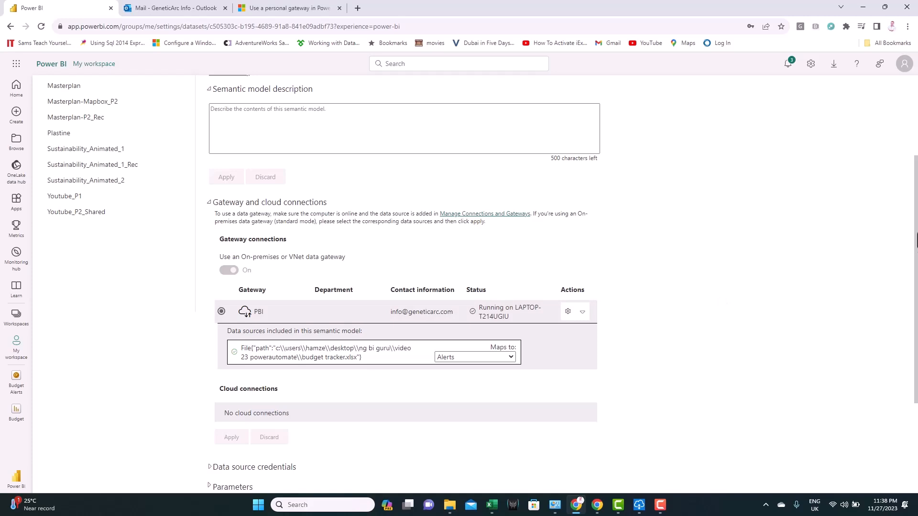
- Turn on scheduled refresh for the Budget model and add three refresh time slots
scroll(917, 429, down, 3)
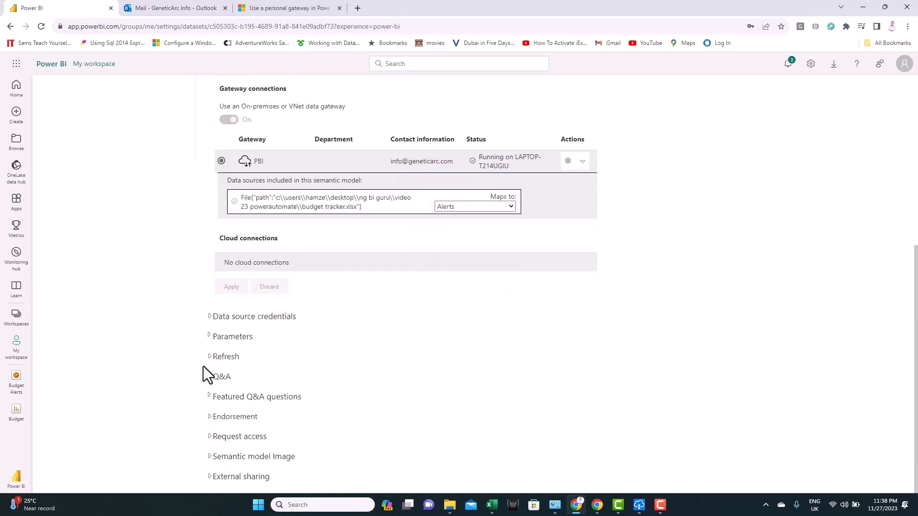
click(210, 359)
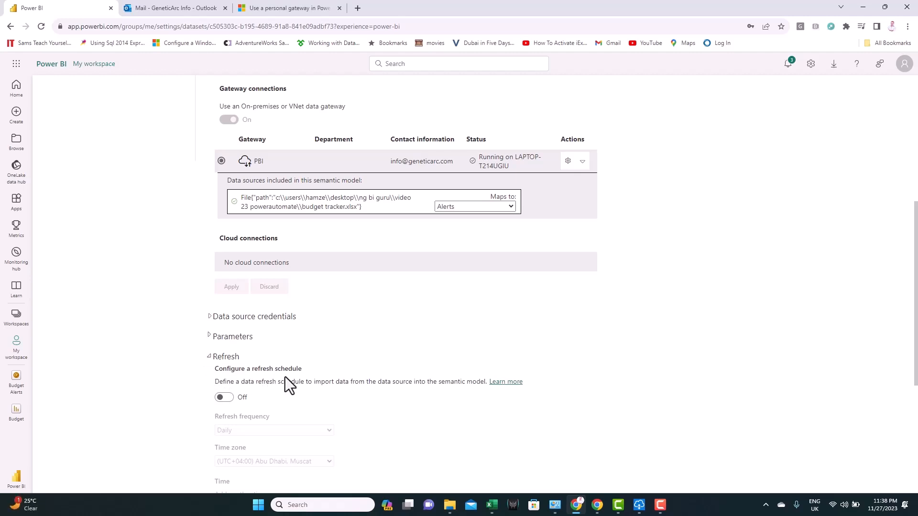
click(226, 398)
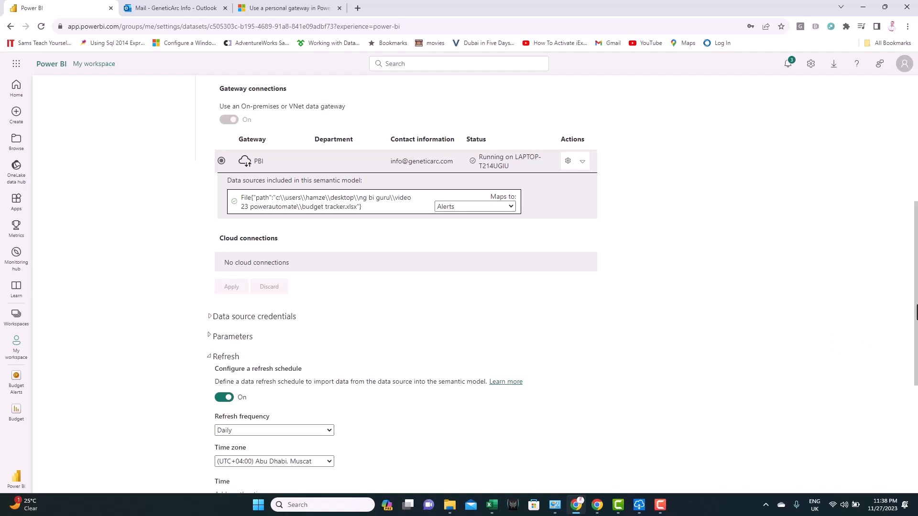
scroll(646, 328, down, 4)
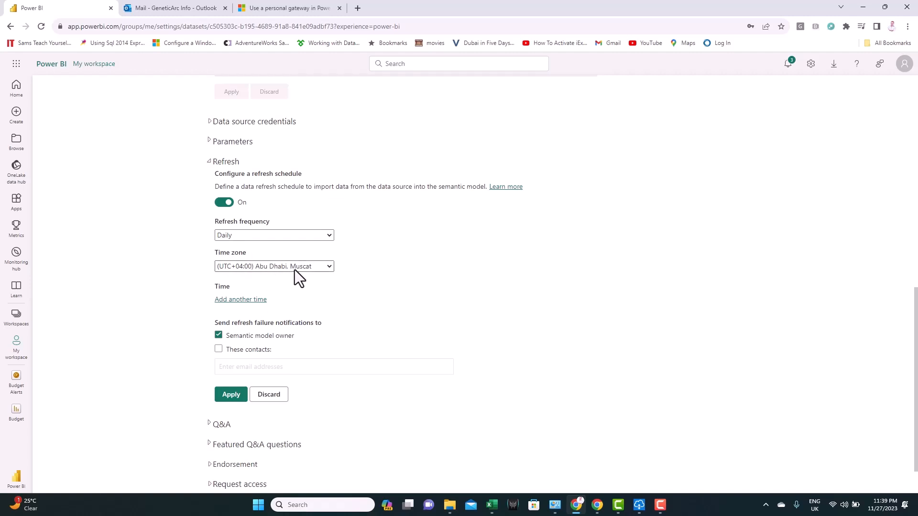
click(263, 300)
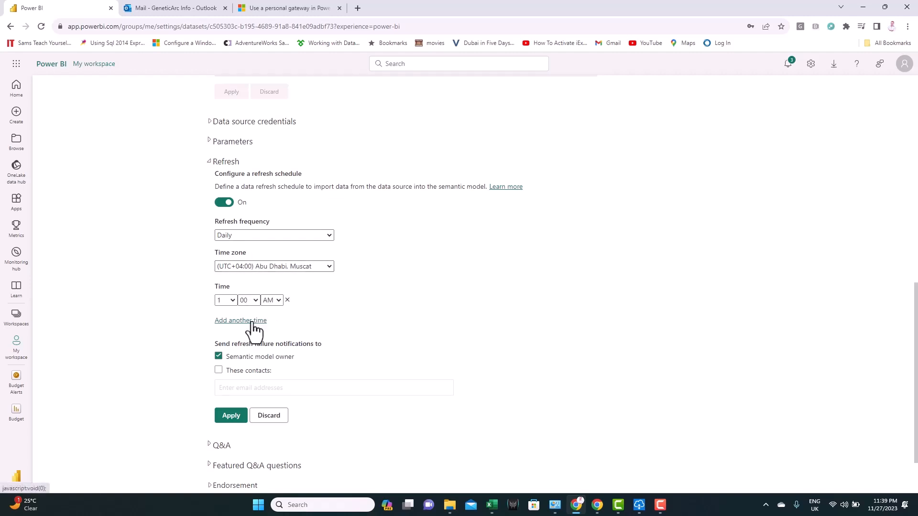
click(253, 321)
click(251, 343)
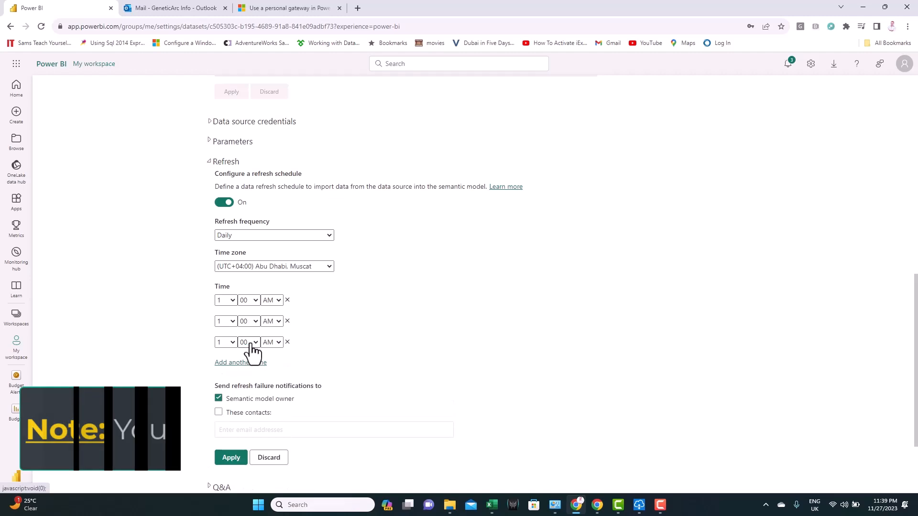
- Set the refresh times to 1:00 AM, 5:00 PM and 9:00 PM and apply the schedule
click(229, 321)
click(226, 372)
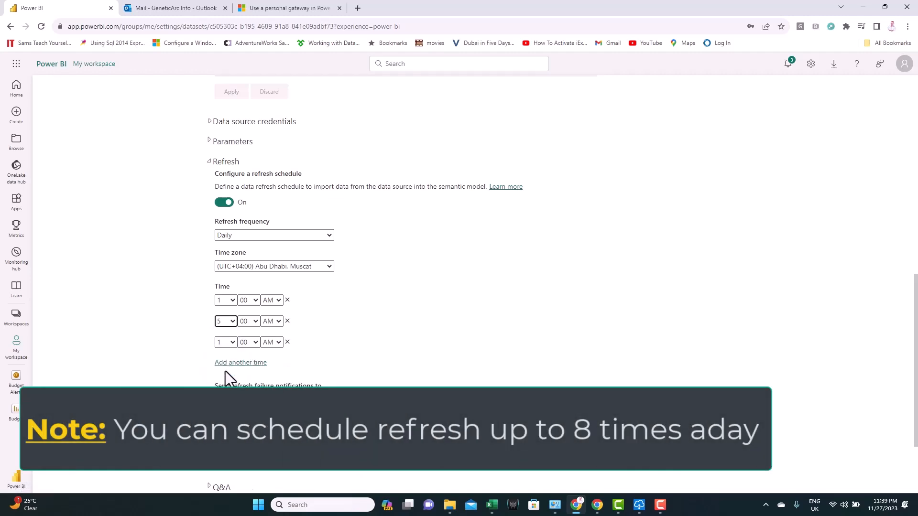
click(226, 342)
click(225, 433)
click(271, 321)
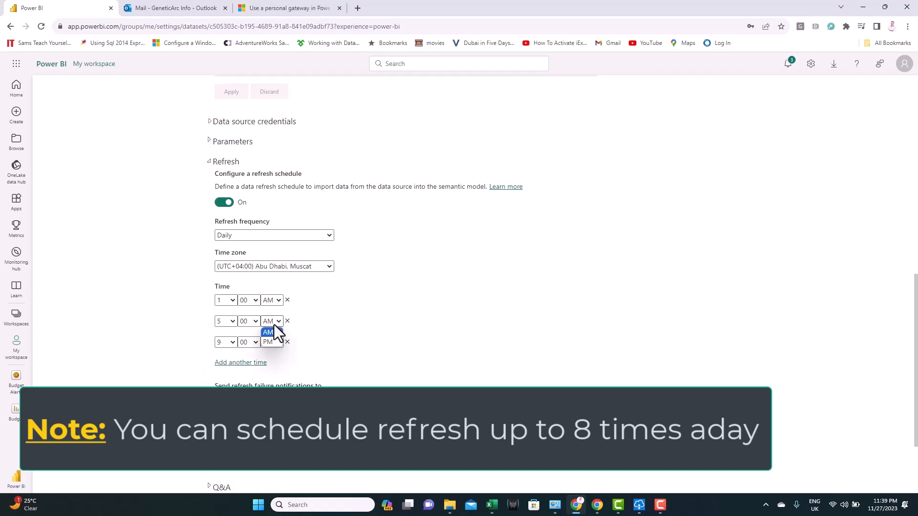
click(273, 343)
click(271, 342)
click(271, 363)
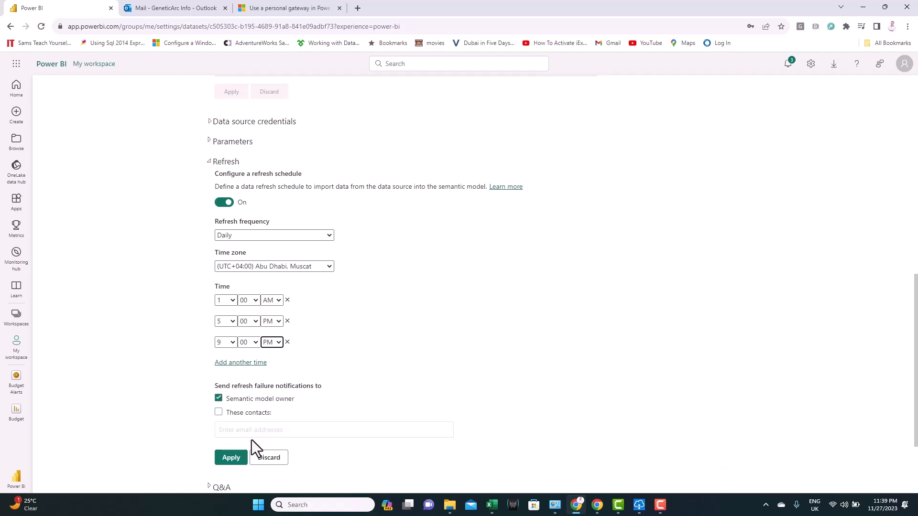
click(234, 458)
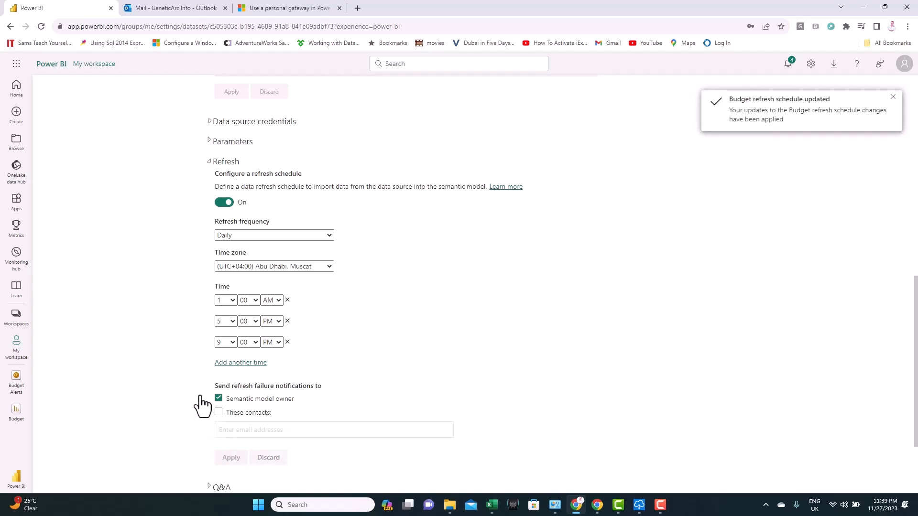
click(16, 342)
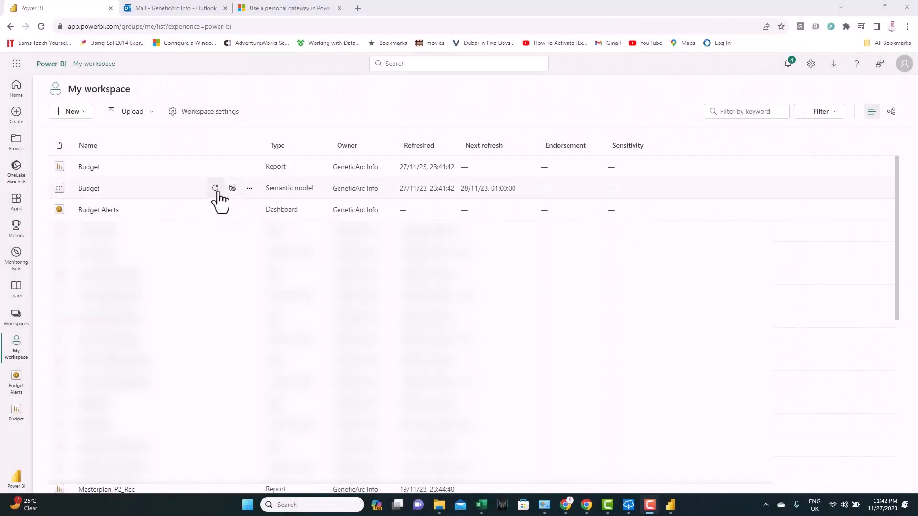
- Look over the Budget Consumption Tracking Report, then return to My workspace
click(91, 169)
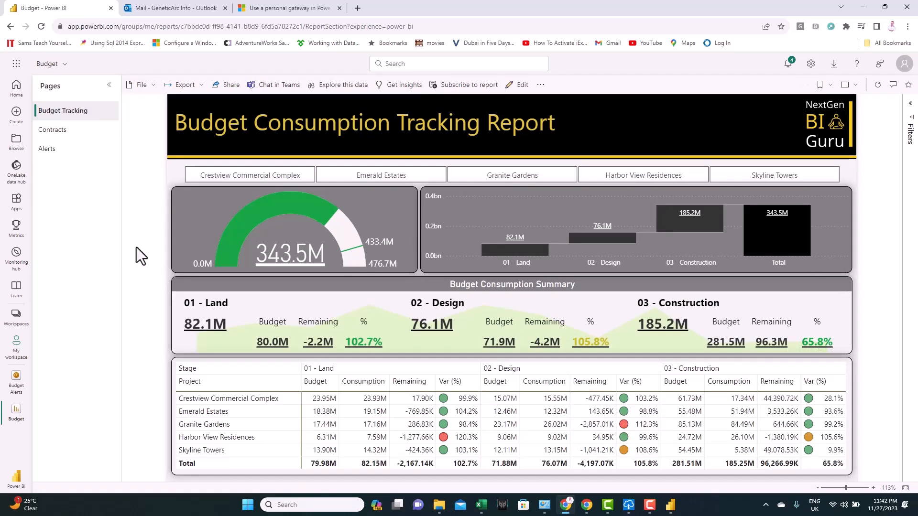
click(16, 345)
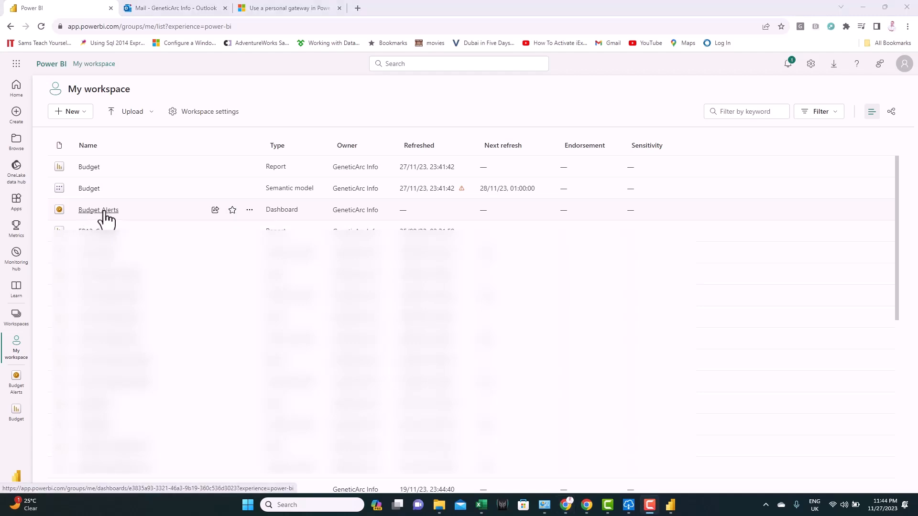
- Open the Budget Alerts dashboard notifications showing the Granite Gardens 02 - Design alert at 112.33%
click(104, 212)
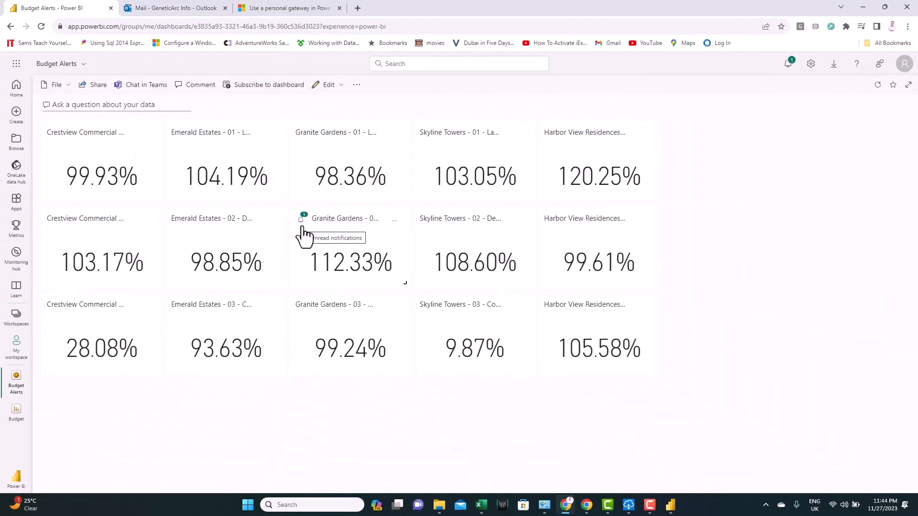
click(301, 223)
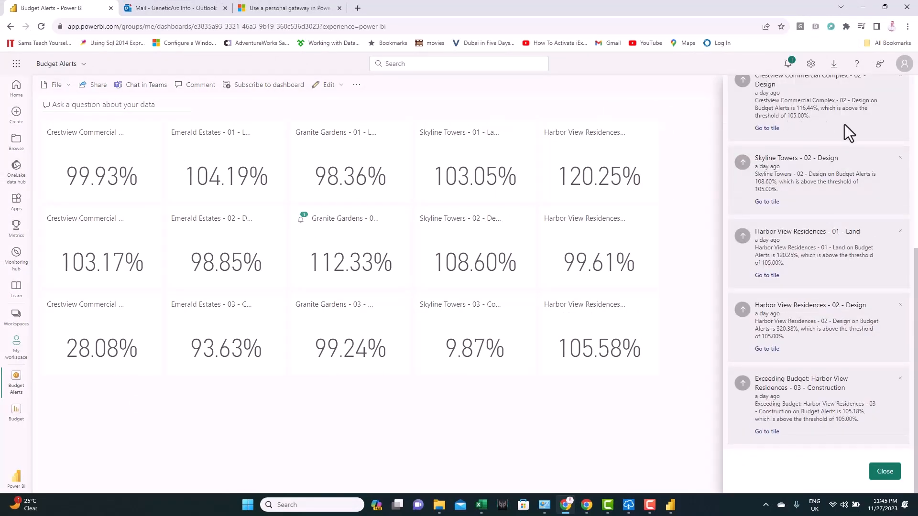
drag(917, 264, 916, 58)
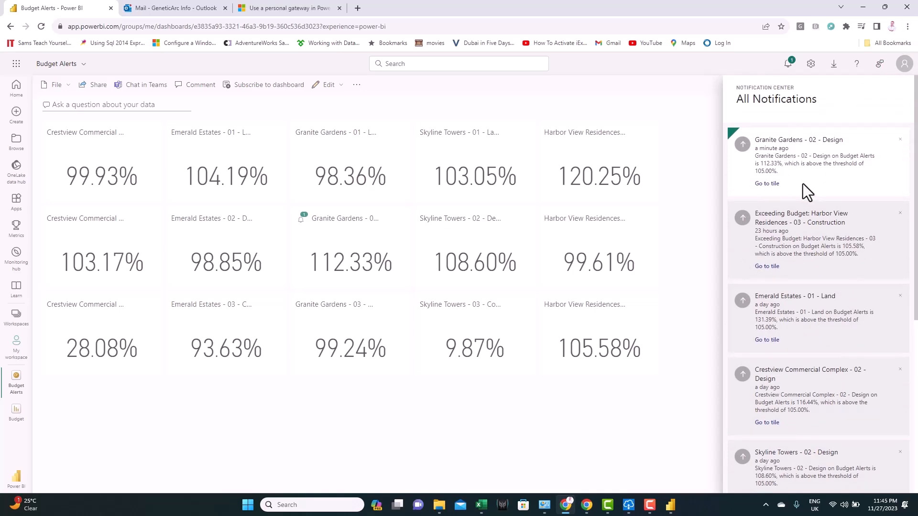
- Read the Granite Gardens - 02 - Design alert email: value 1.12332402435838 against threshold 1.05
click(154, 13)
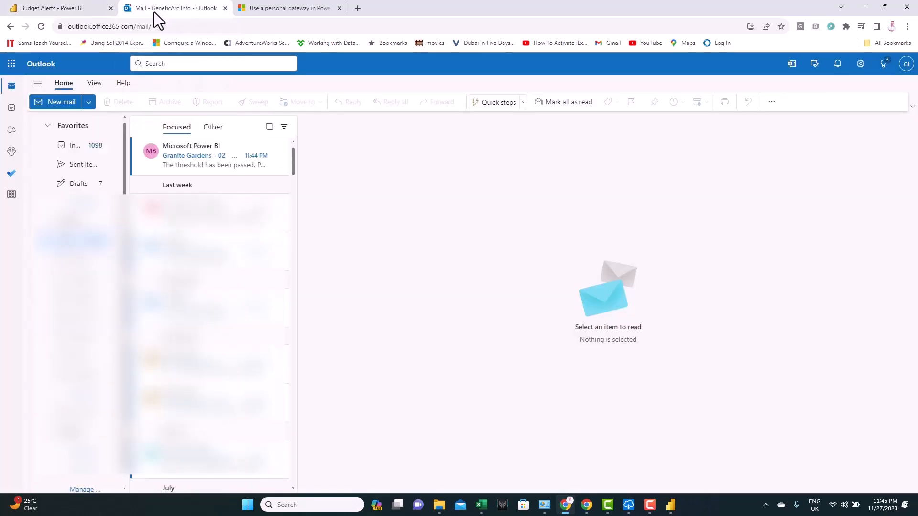
click(193, 154)
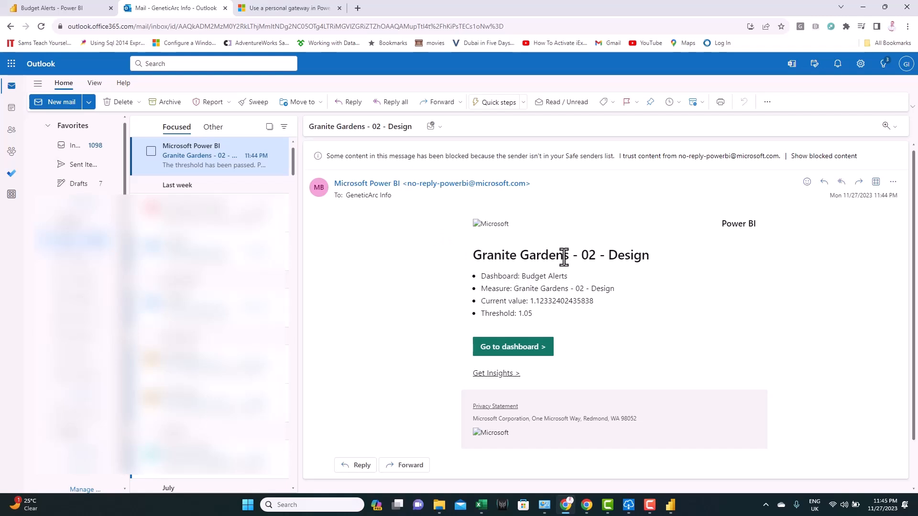
drag(581, 257, 641, 263)
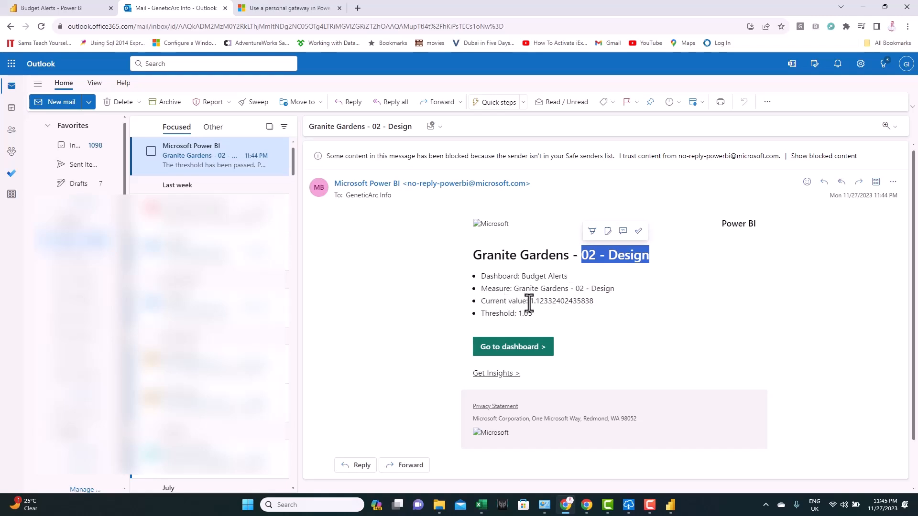
mouse_move(530, 302)
mouse_down()
mouse_move(548, 305)
mouse_move(518, 313)
mouse_move(533, 316)
mouse_up()
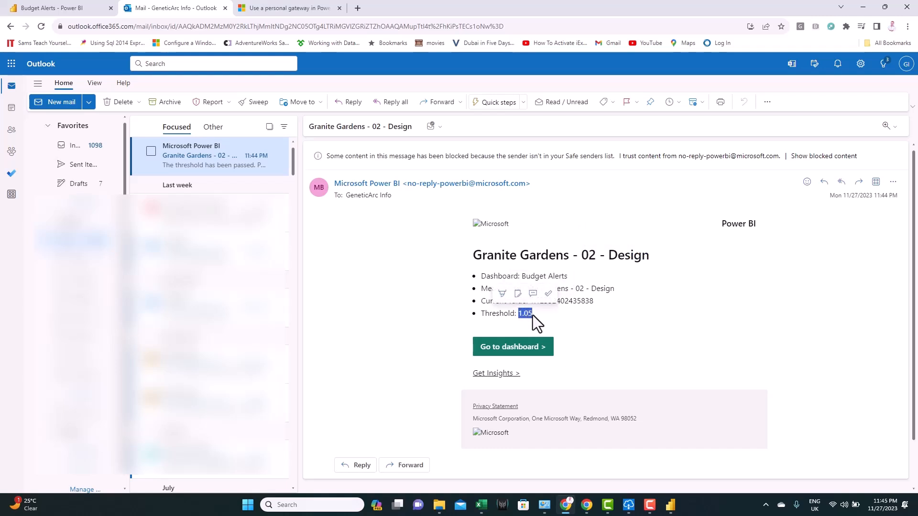
click(569, 324)
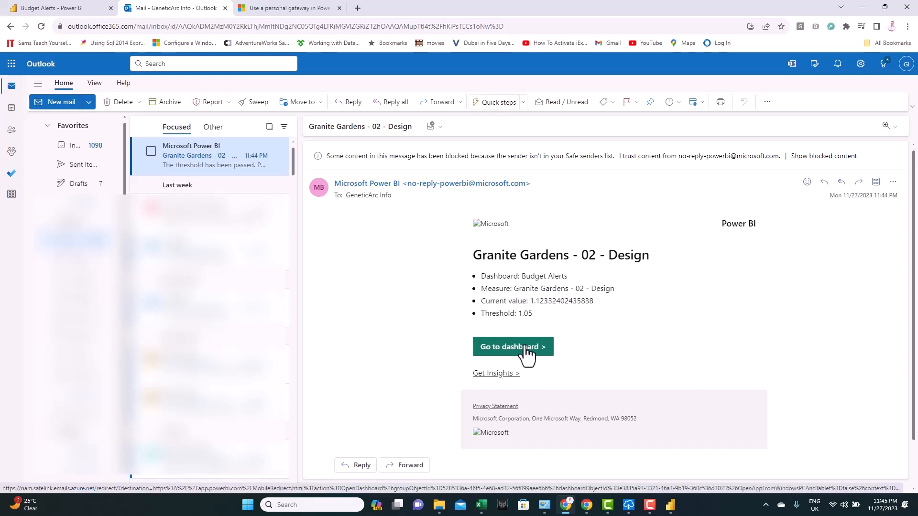
click(73, 9)
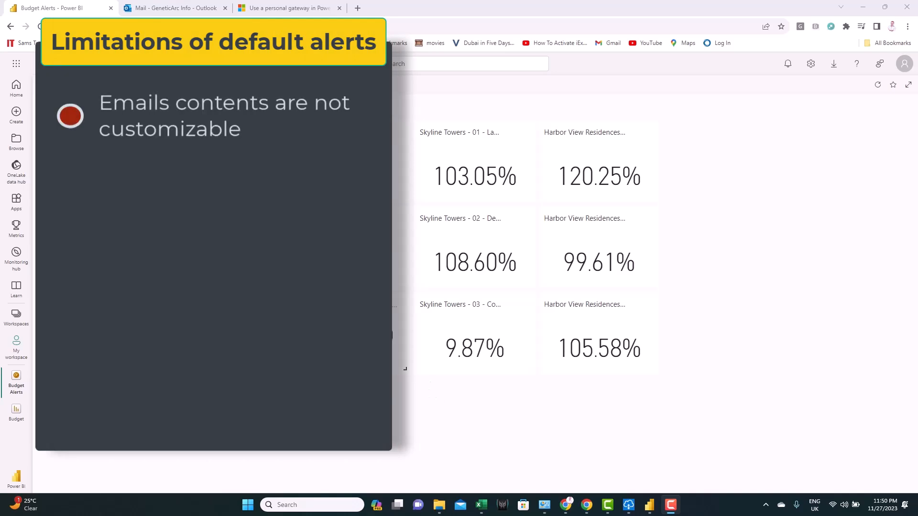
click(170, 9)
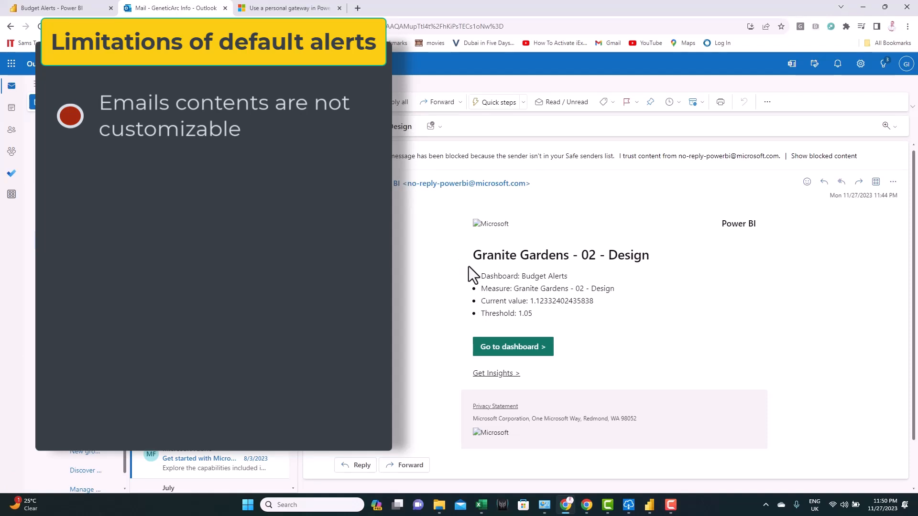
drag(533, 303, 588, 306)
drag(518, 314, 539, 314)
click(558, 321)
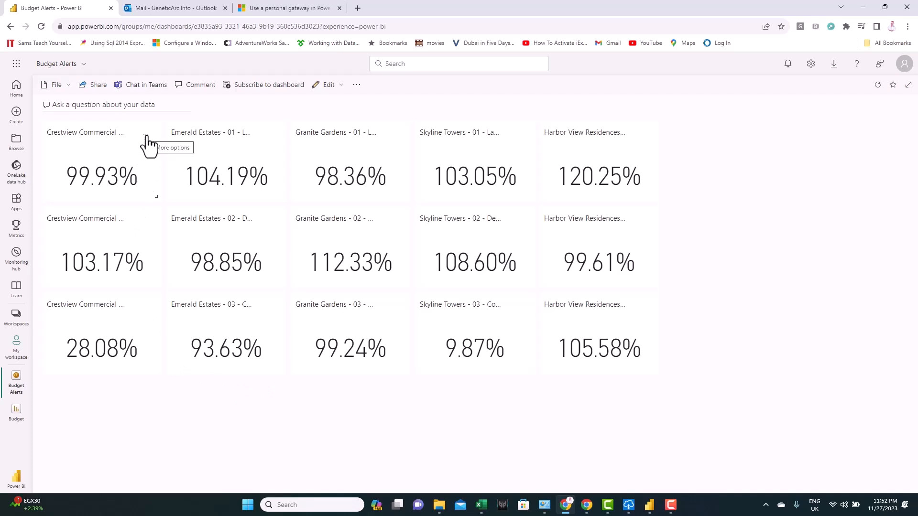
- From the Crestview tile's Manage alerts pane, launch Power Automate to trigger additional actions
click(146, 137)
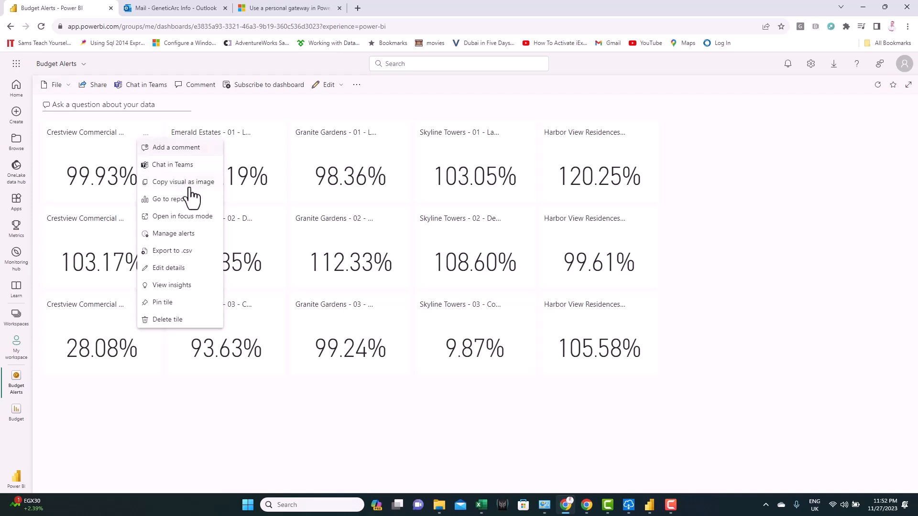
click(188, 235)
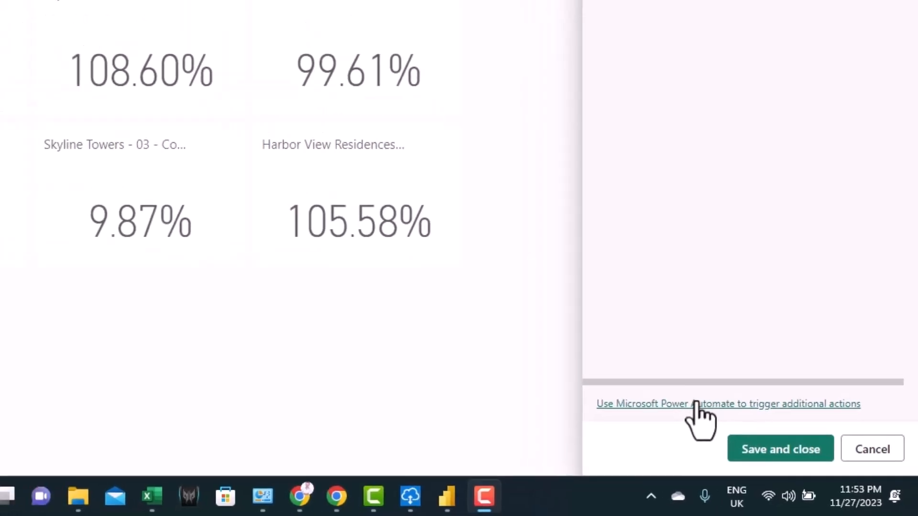
click(698, 404)
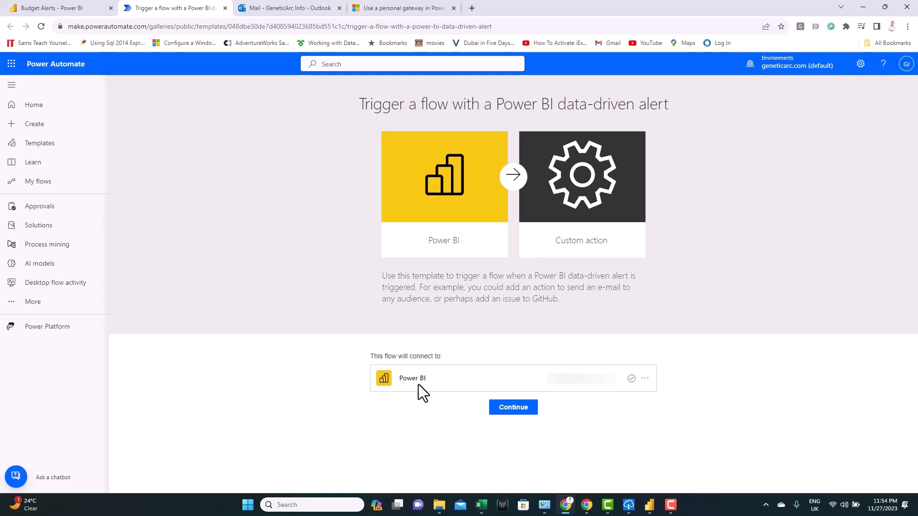
- Create the flow from the alert template and set its Alert Id to Skyline Towers - 02 - Design
click(513, 407)
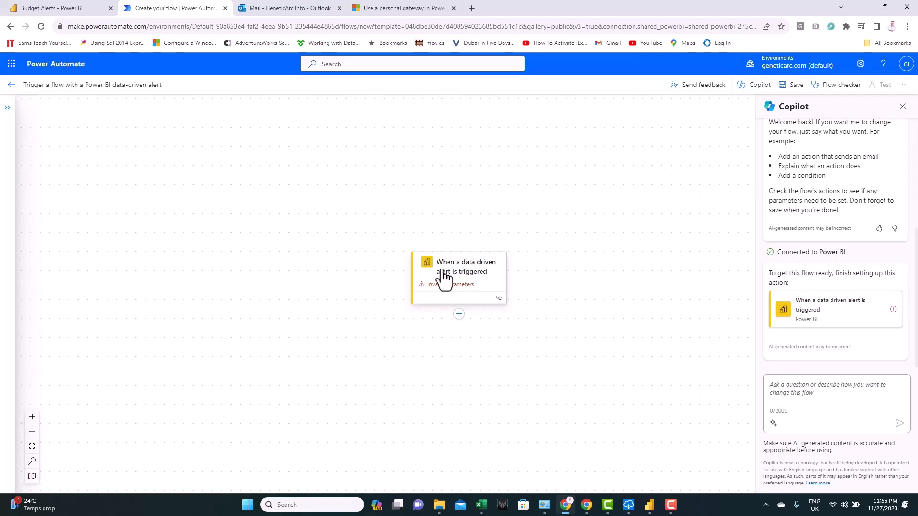
click(470, 277)
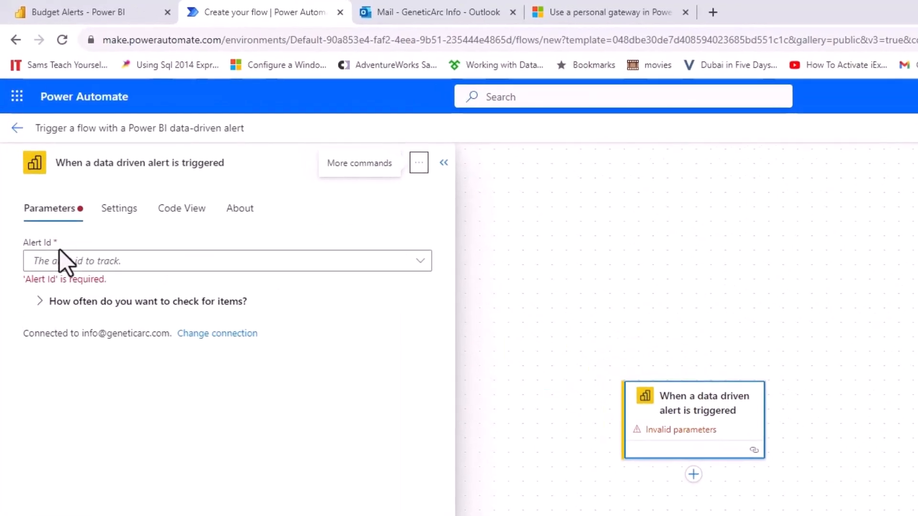
click(416, 264)
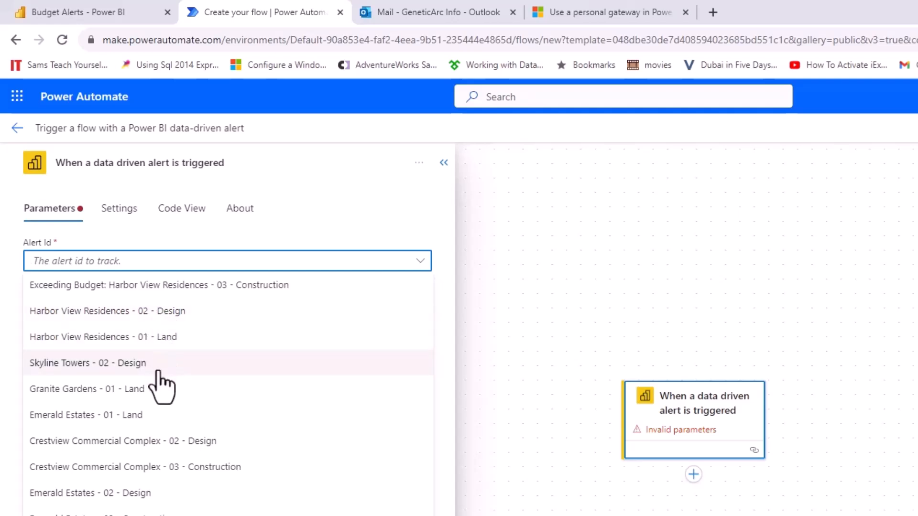
click(106, 366)
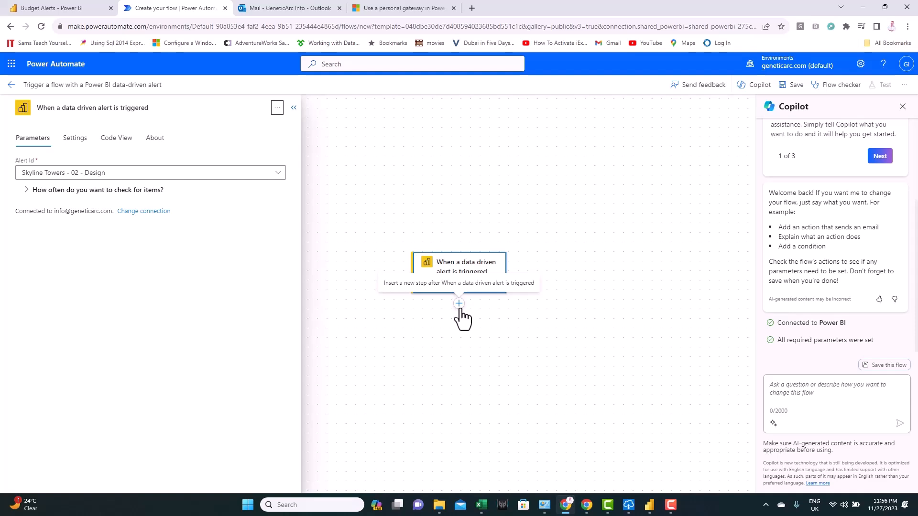
click(459, 306)
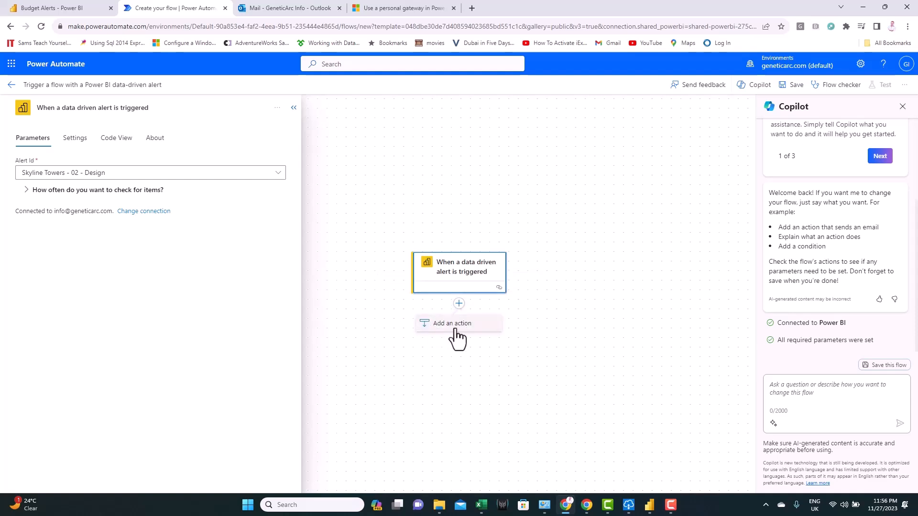
- Search actions for 'condition' and add a Control > Condition step after the trigger
click(455, 329)
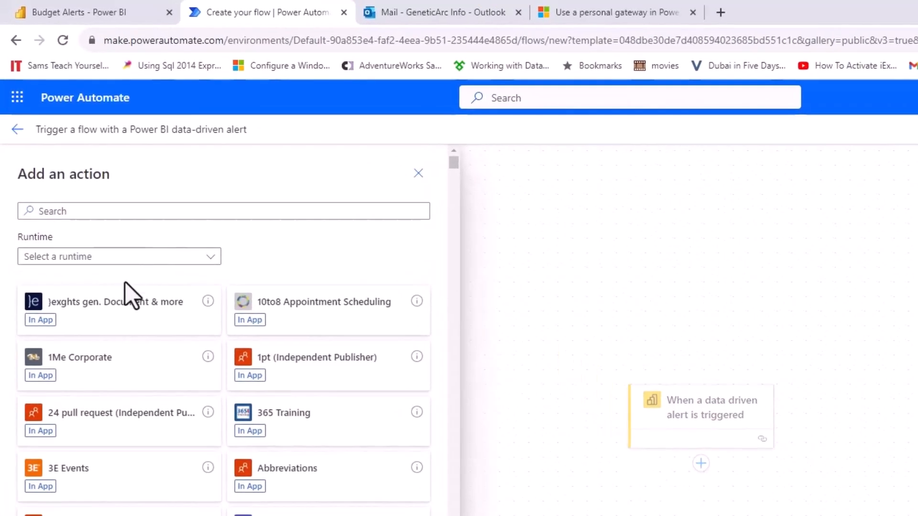
click(59, 211)
text(dondition)
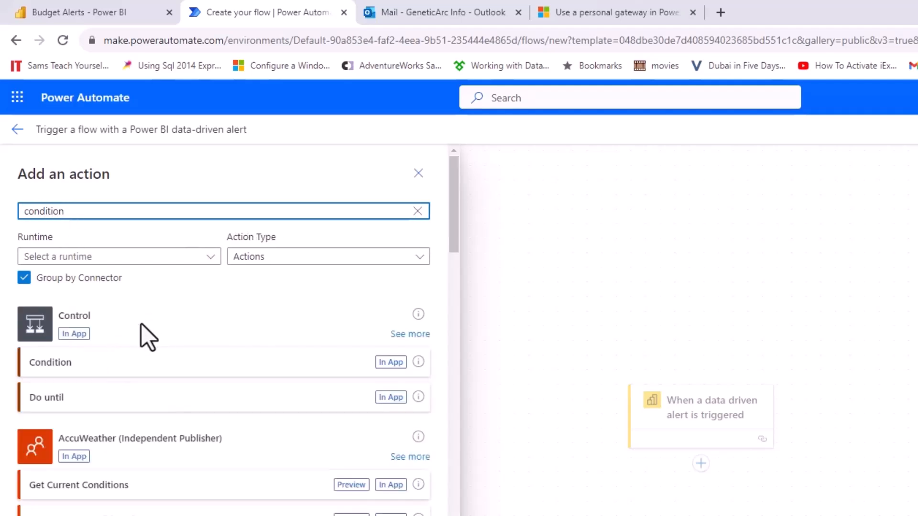
click(249, 368)
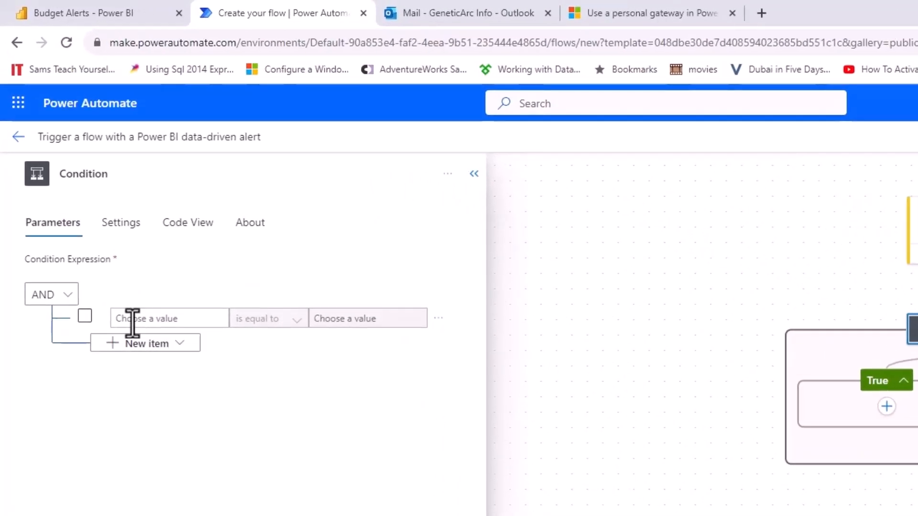
- Set the condition to test whether the alert's Tile value is greater than 1.1
click(133, 323)
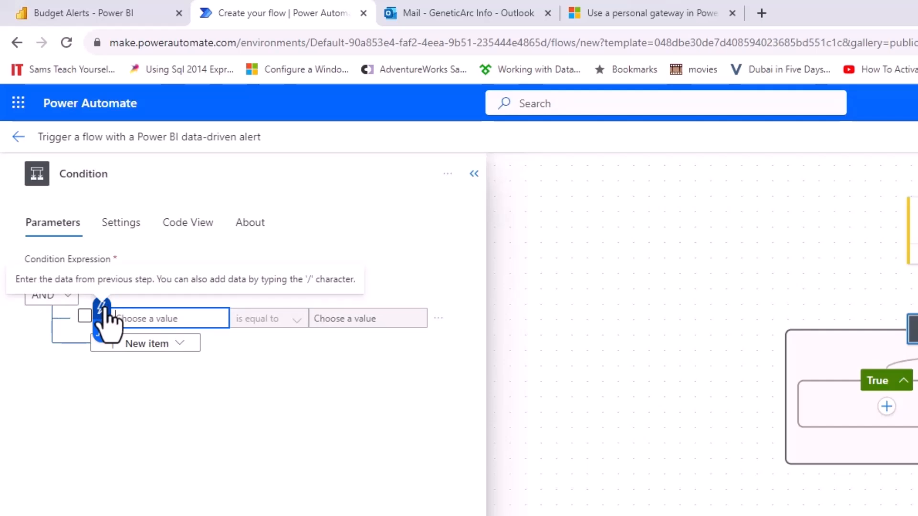
click(103, 310)
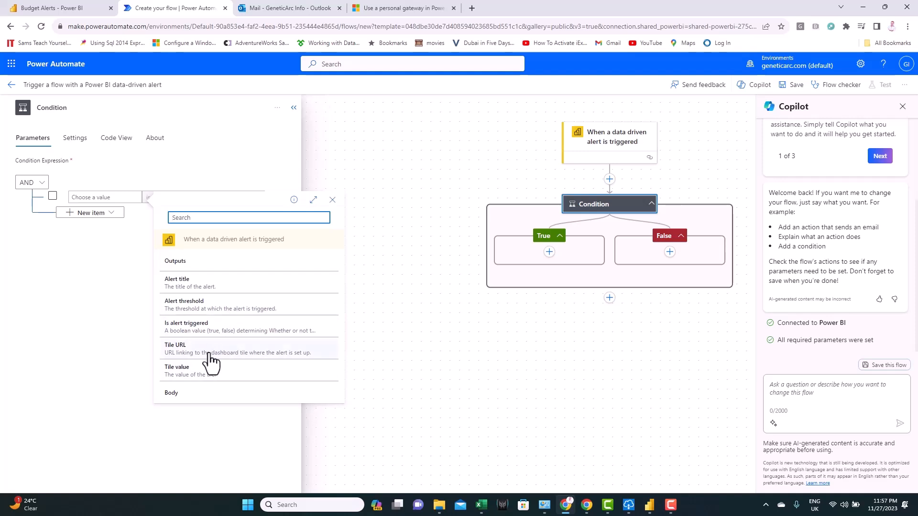
click(209, 379)
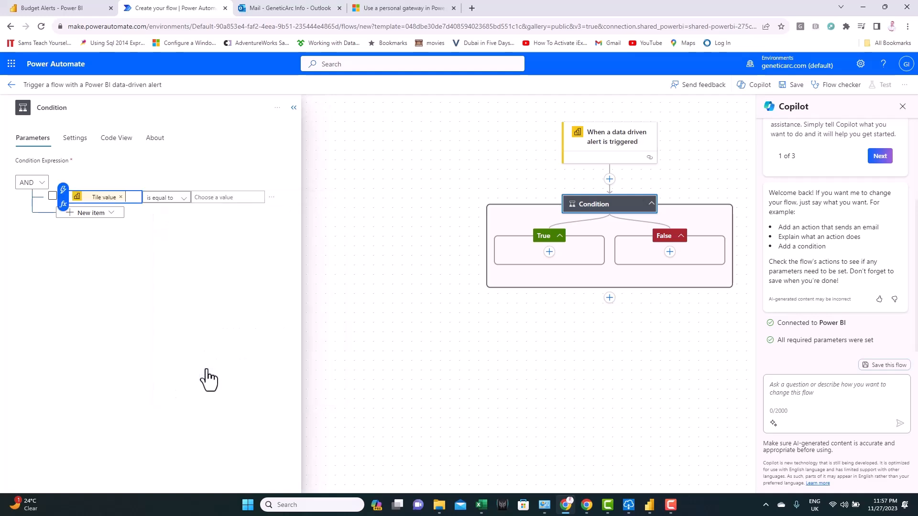
click(182, 198)
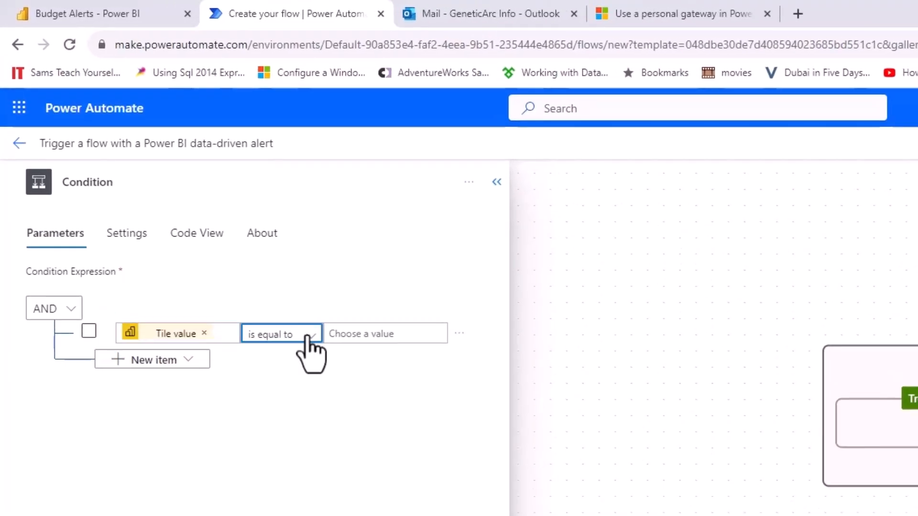
click(308, 337)
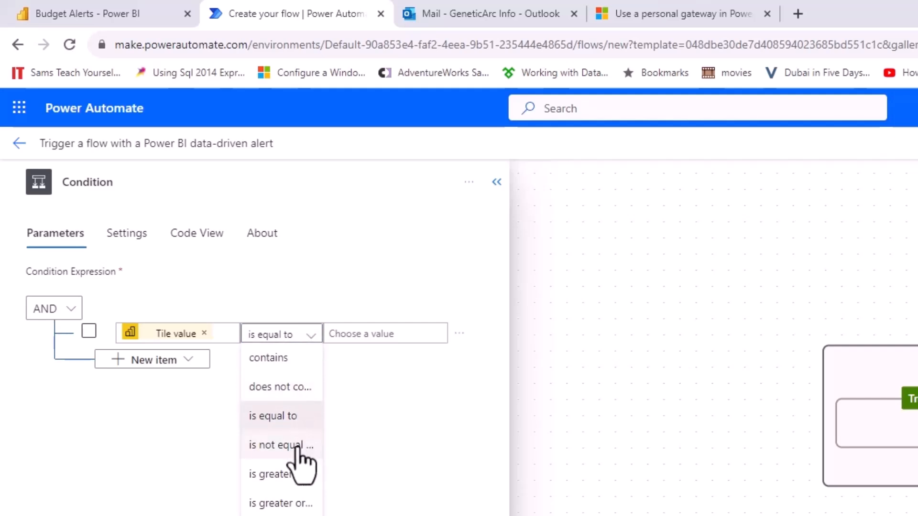
click(287, 475)
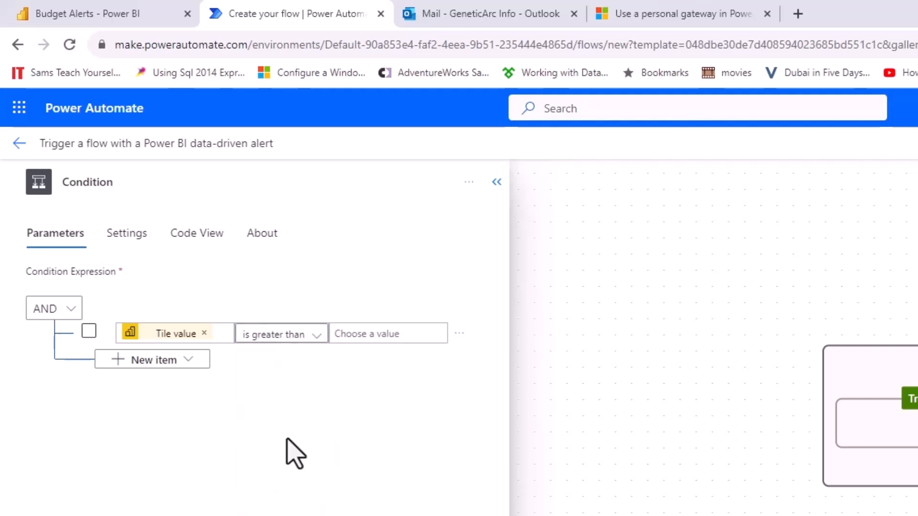
click(363, 332)
text(1.1)
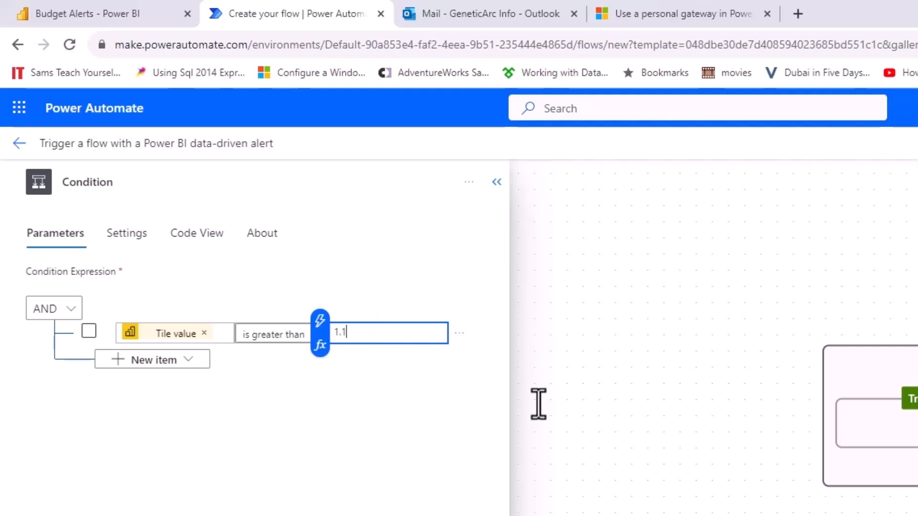
click(617, 427)
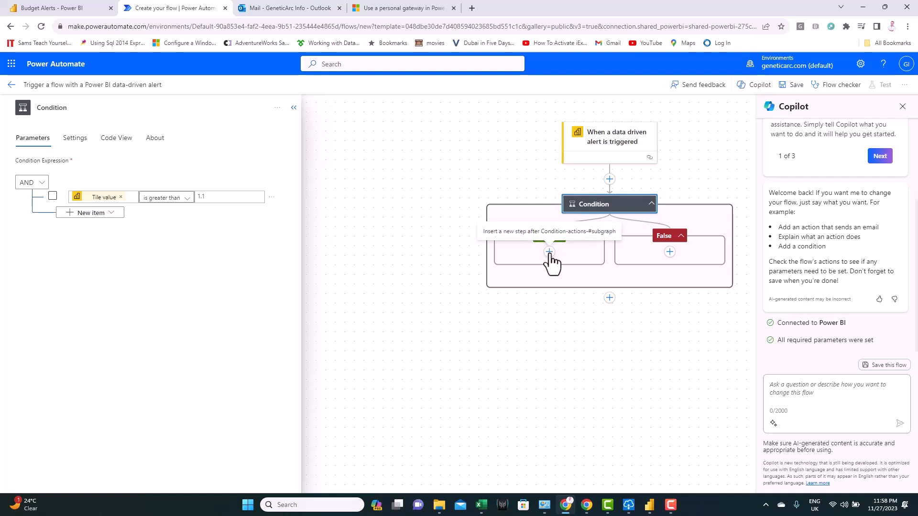
- Under True, add Office 365 Outlook 'Send an email (V2)' and enter the recipient's e-mail address in To
click(549, 253)
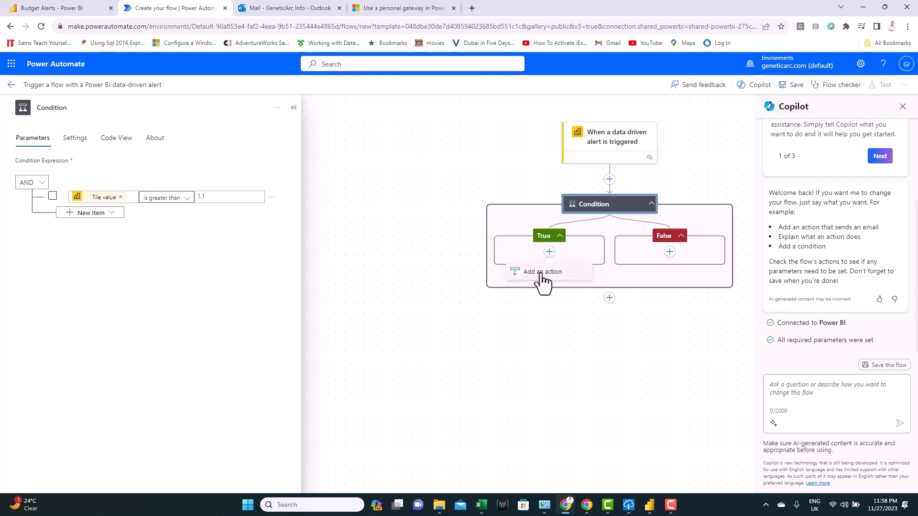
click(541, 275)
click(36, 138)
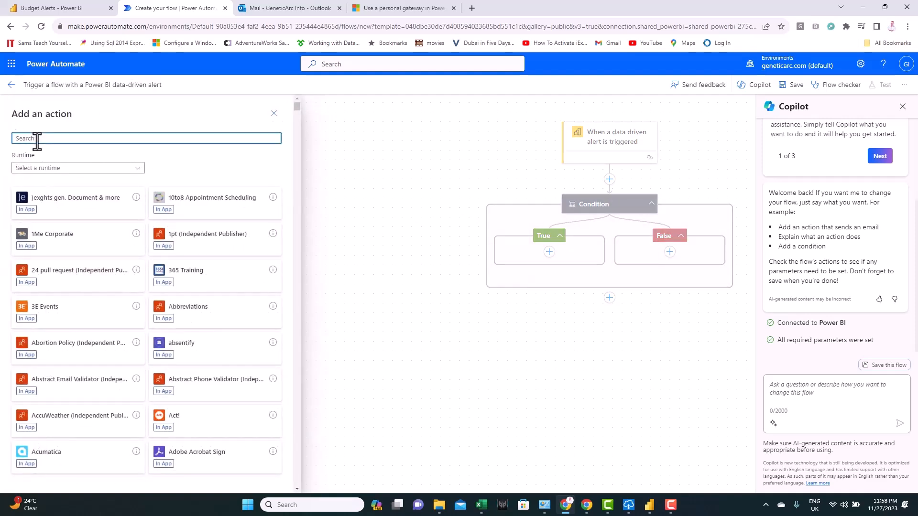
text(send ema)
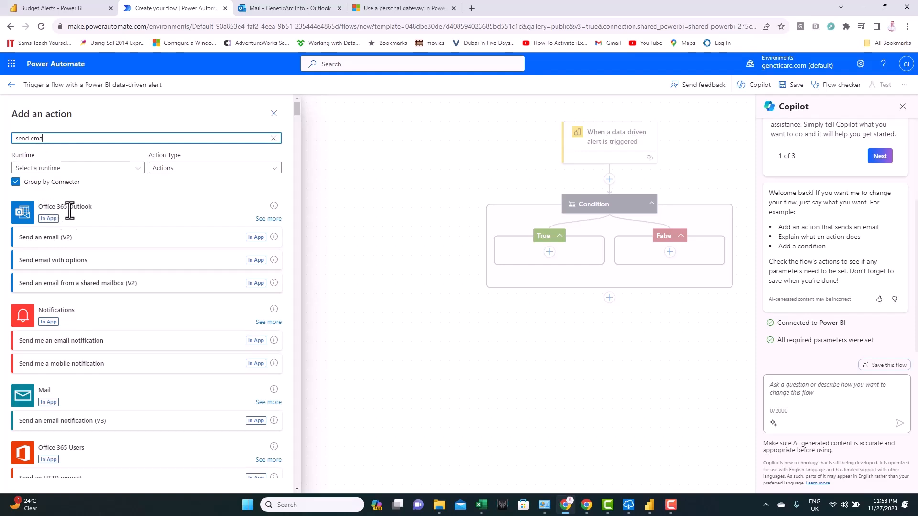
click(79, 246)
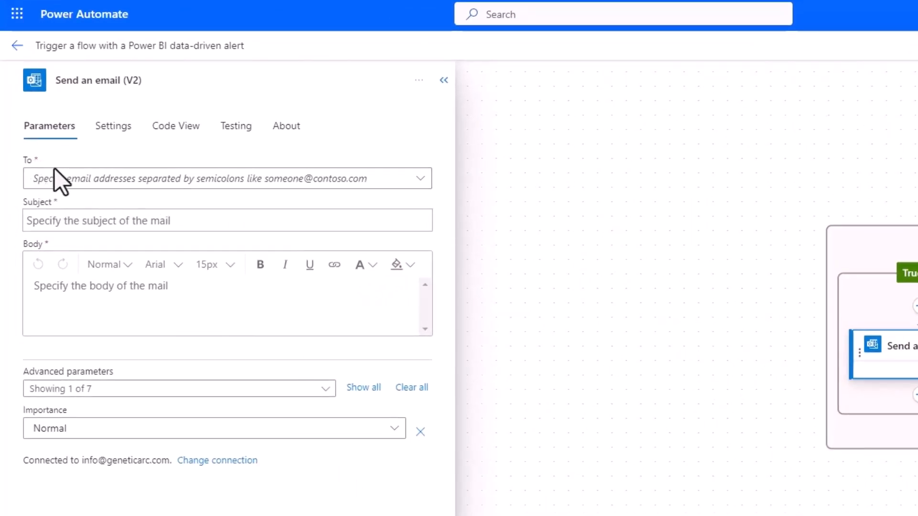
click(100, 178)
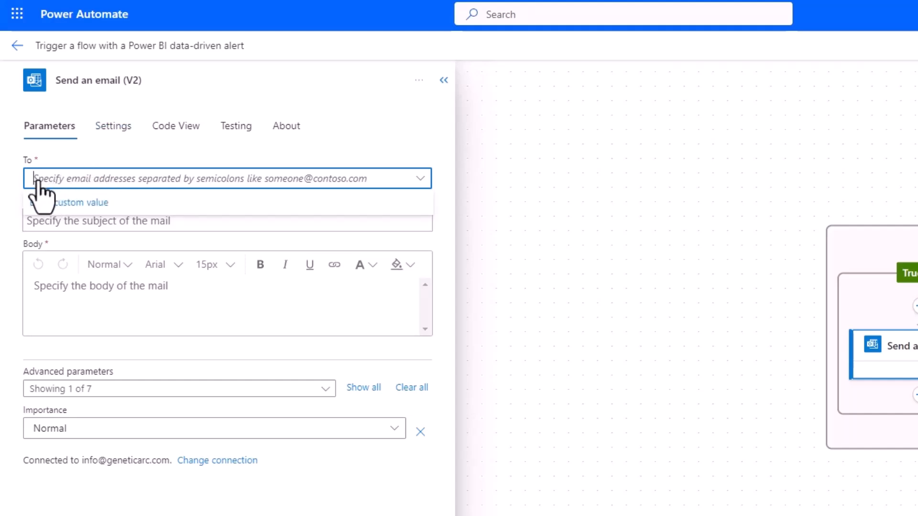
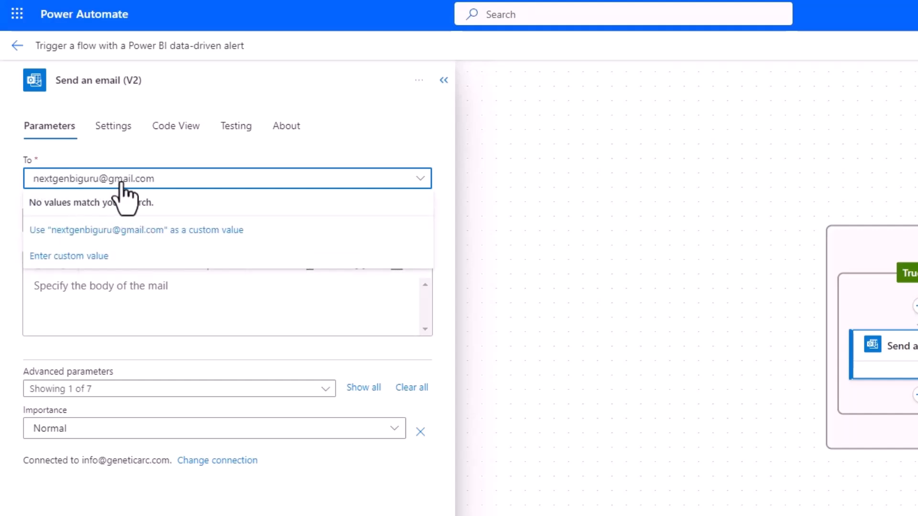
click(117, 234)
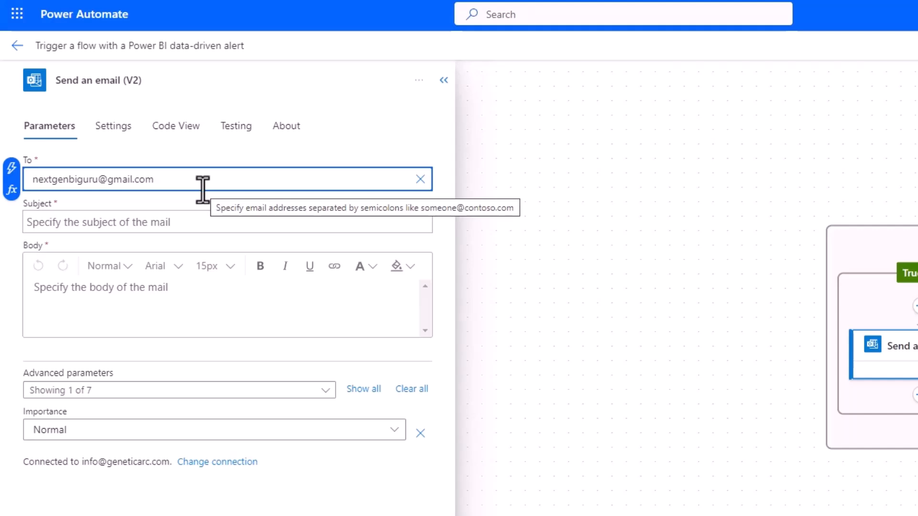
text(;)
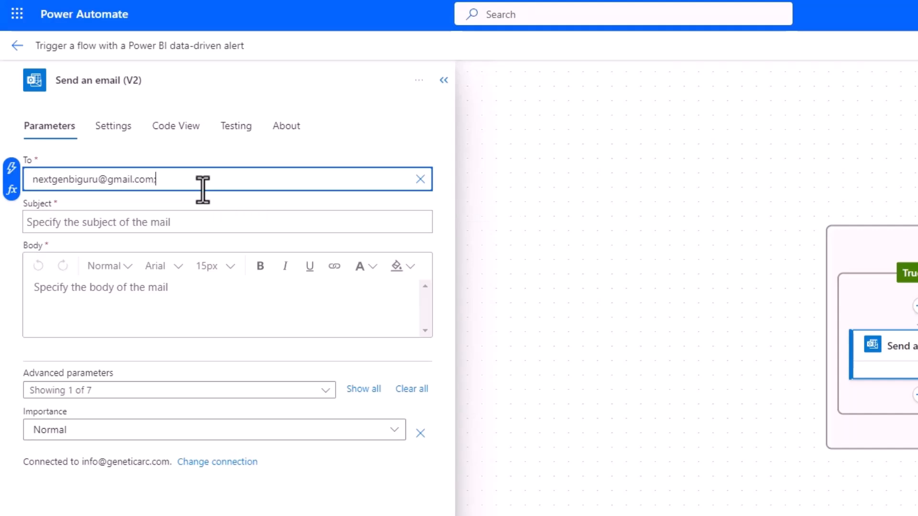
click(72, 223)
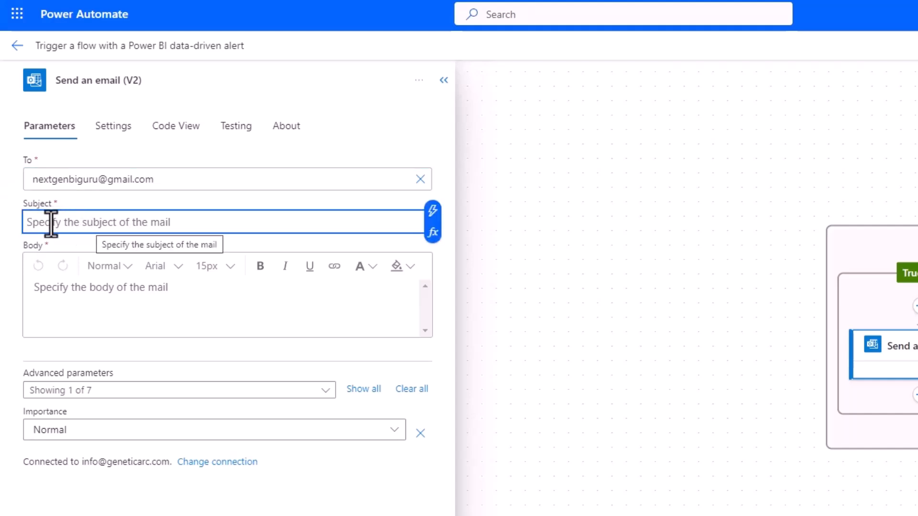
- Set the email subject to Alert title followed by '- Red Flag - Budget Exceeded'
click(433, 212)
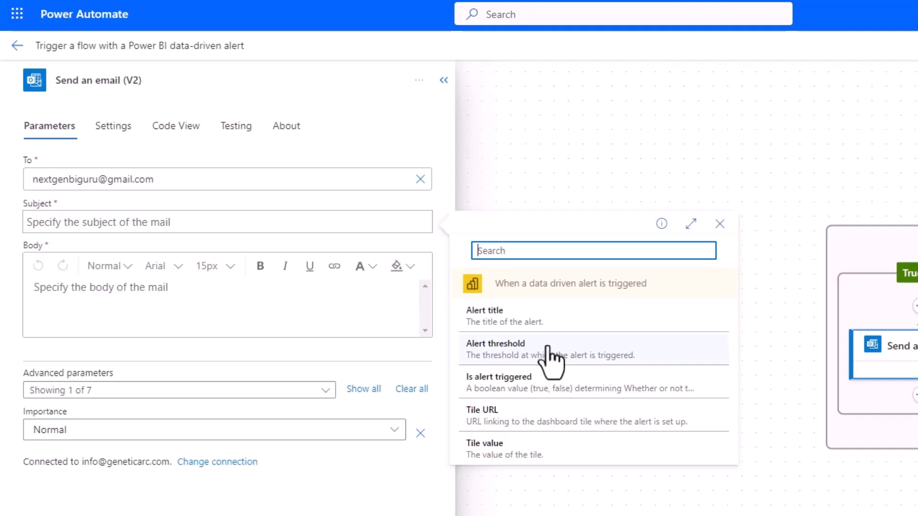
click(549, 322)
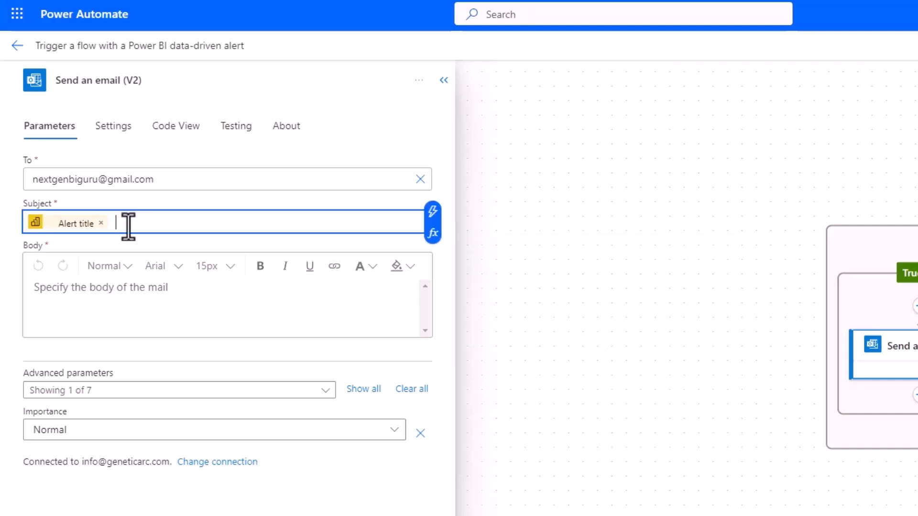
key(ctrl+v)
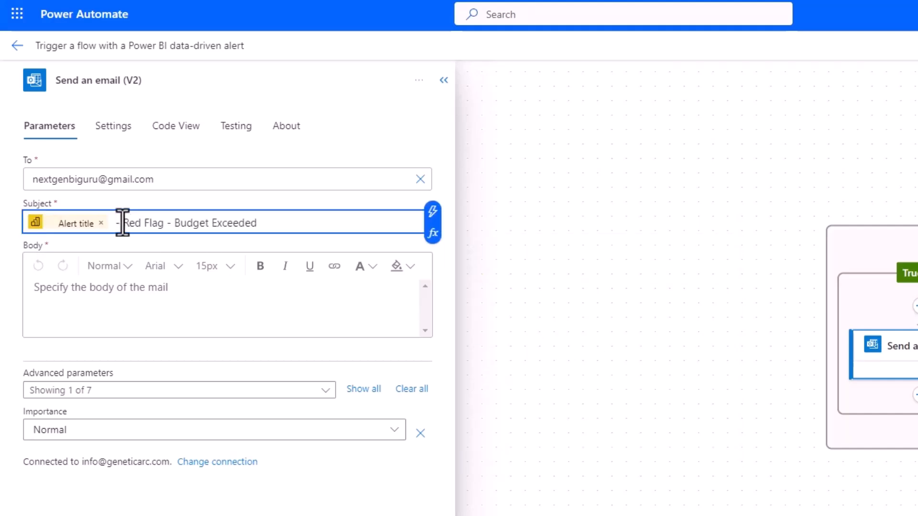
- Paste the alert message body, making 'Red Flag' bold red and 'Skyline Towers - 02 - Design' bold
click(79, 309)
text(You are receiving this Red Flag Alert because the approved budget for Skyline Towers - 02 - Design has been exceeded by more than 10% ().  You are Kindly requested to mitigate this issue with all stakeholders  For more information you can access the live dashboard from here)
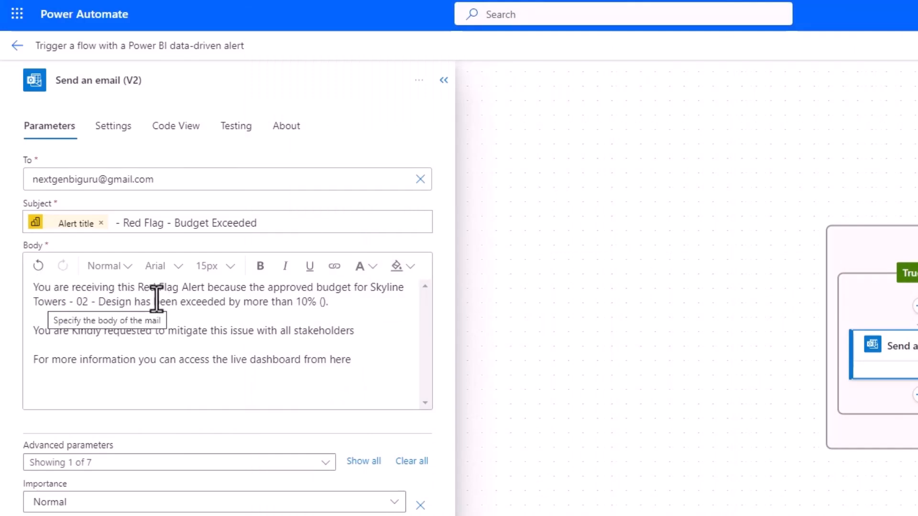
drag(138, 290, 176, 294)
click(261, 266)
click(368, 269)
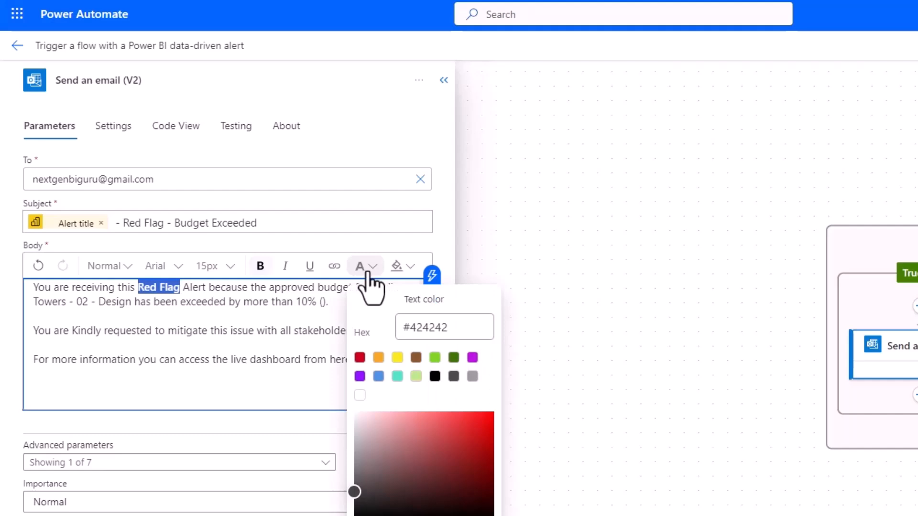
click(360, 357)
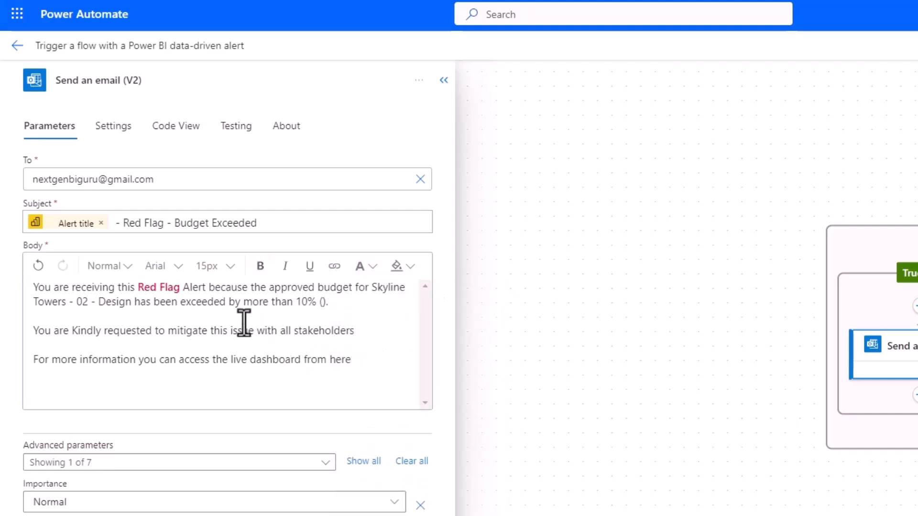
click(371, 289)
drag(371, 289, 131, 306)
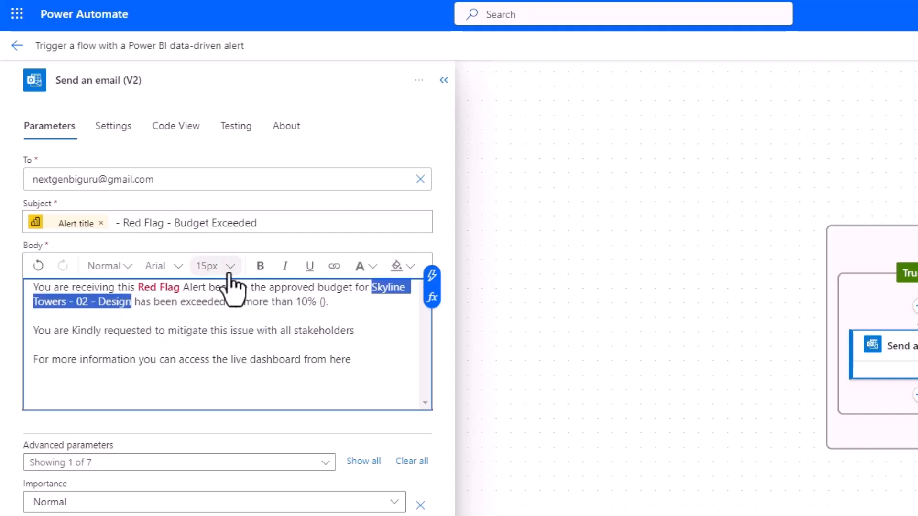
click(261, 266)
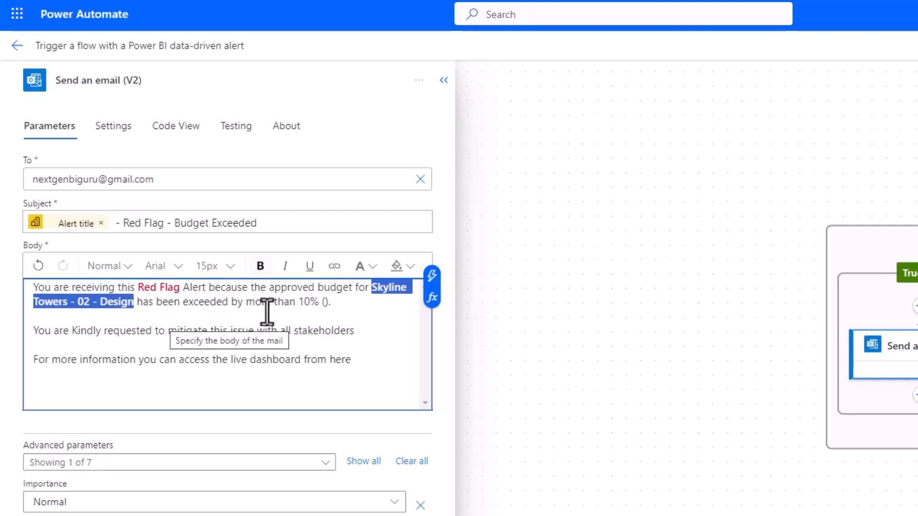
click(323, 305)
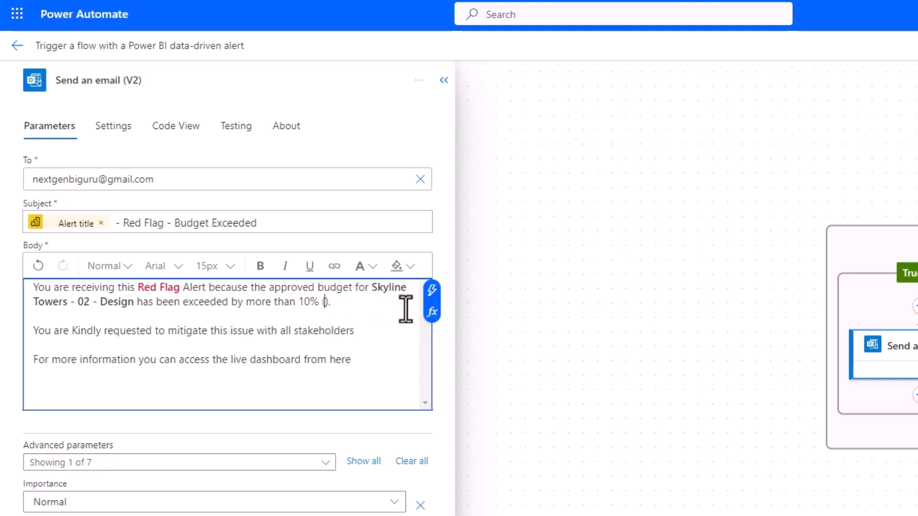
- Insert the formatNumber(mul(sub(...))) percentage expression with #0.0 format inside the parentheses after 10%
click(432, 311)
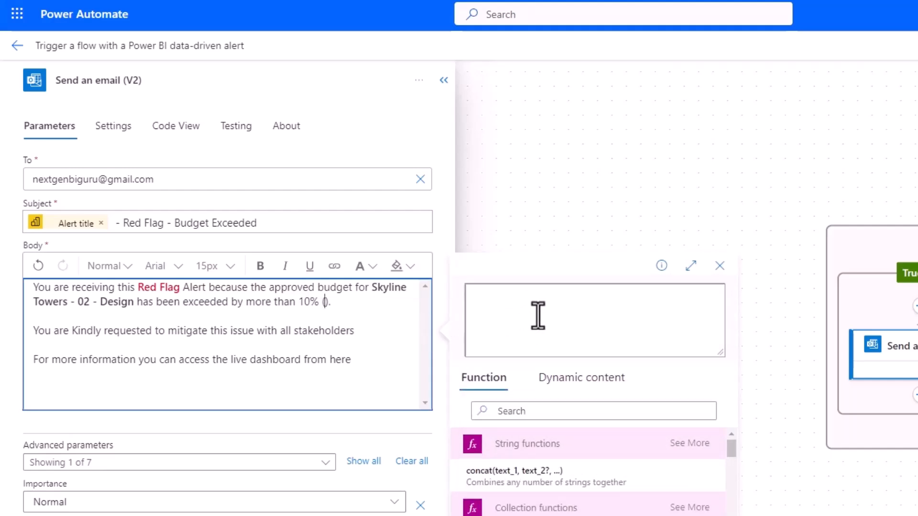
click(521, 311)
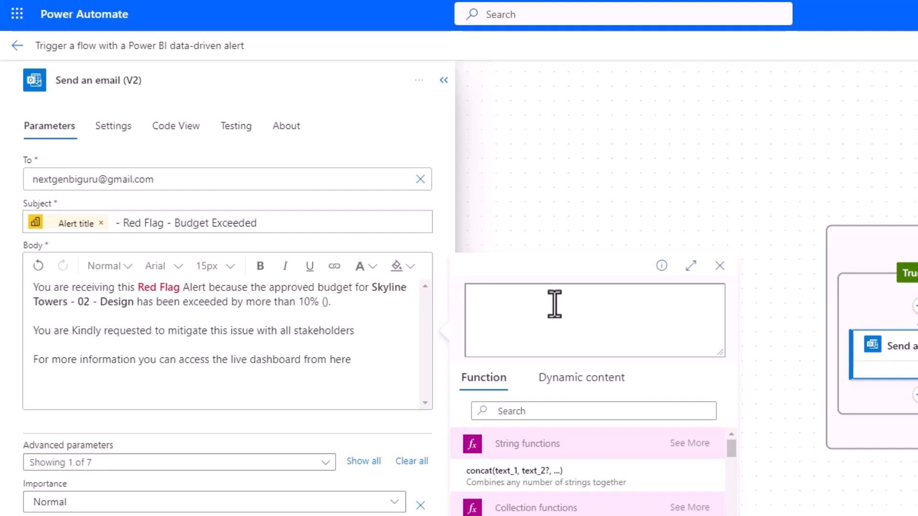
text(formatNumber(mul(sub(triggerOutputs()?['body/tileValue'],1), 100),'#0.0'))
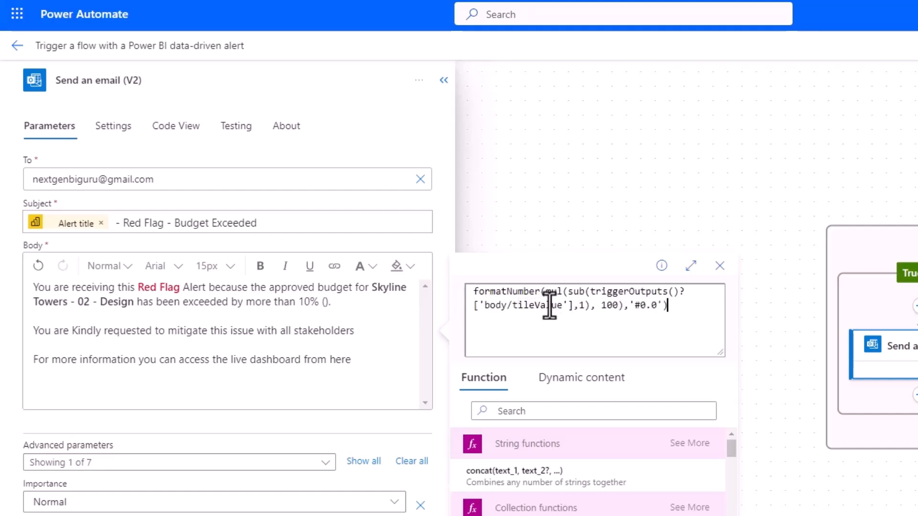
double_click(553, 291)
drag(568, 292, 619, 308)
drag(475, 291, 545, 292)
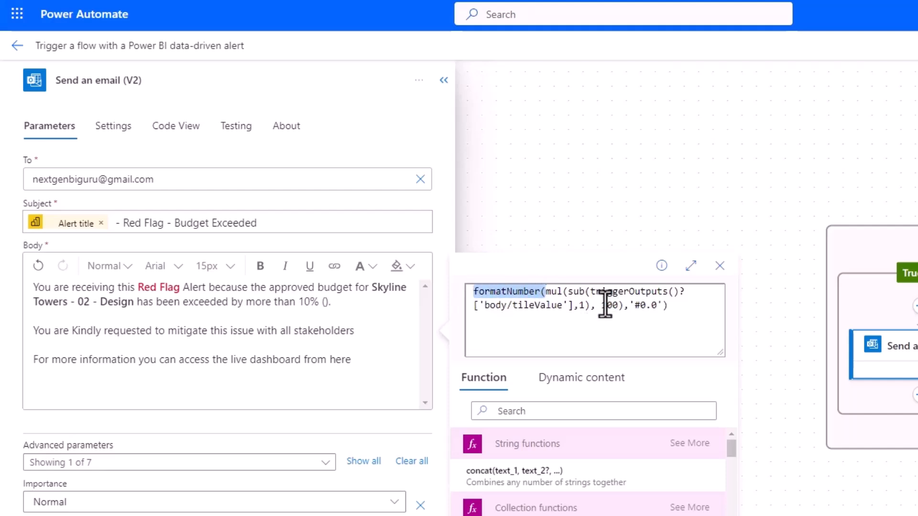
drag(634, 308, 657, 308)
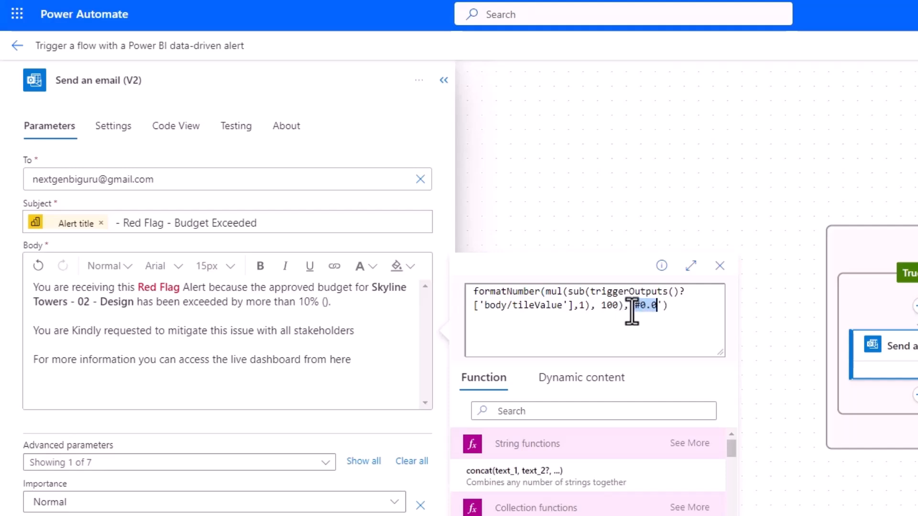
click(630, 306)
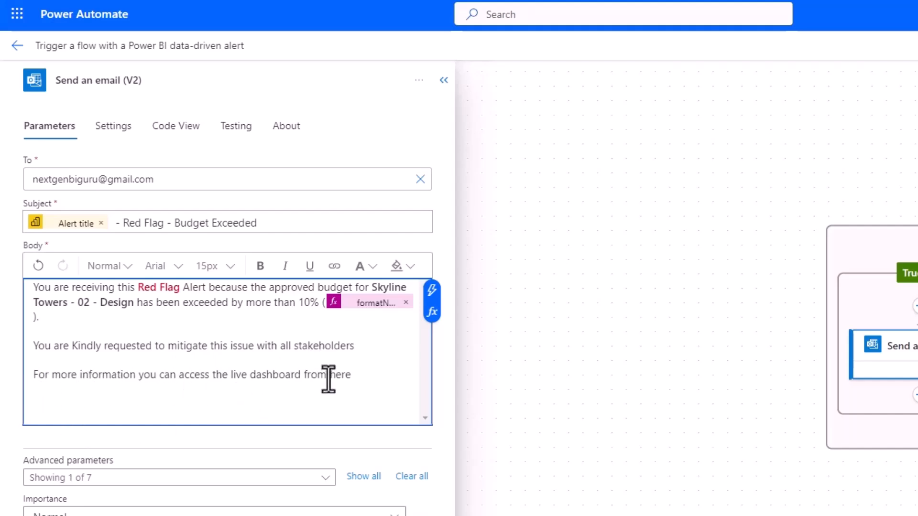
drag(328, 378, 349, 378)
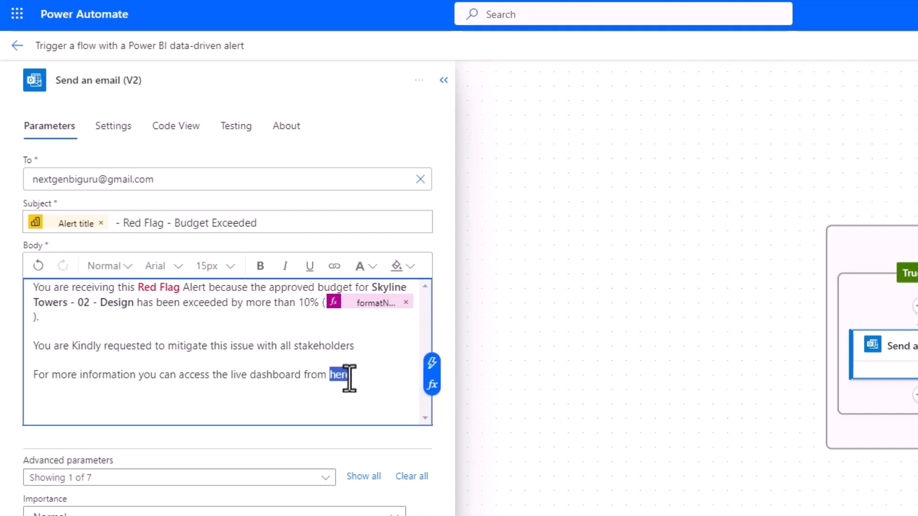
click(335, 266)
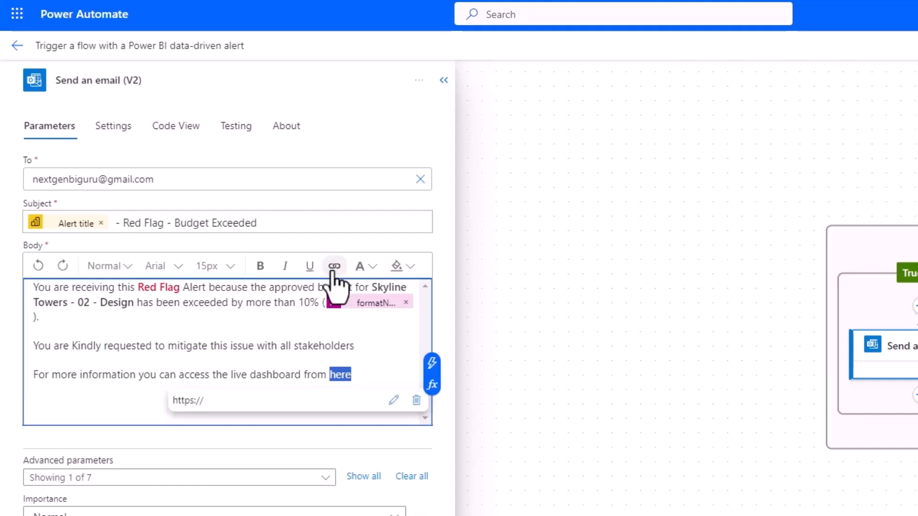
click(394, 401)
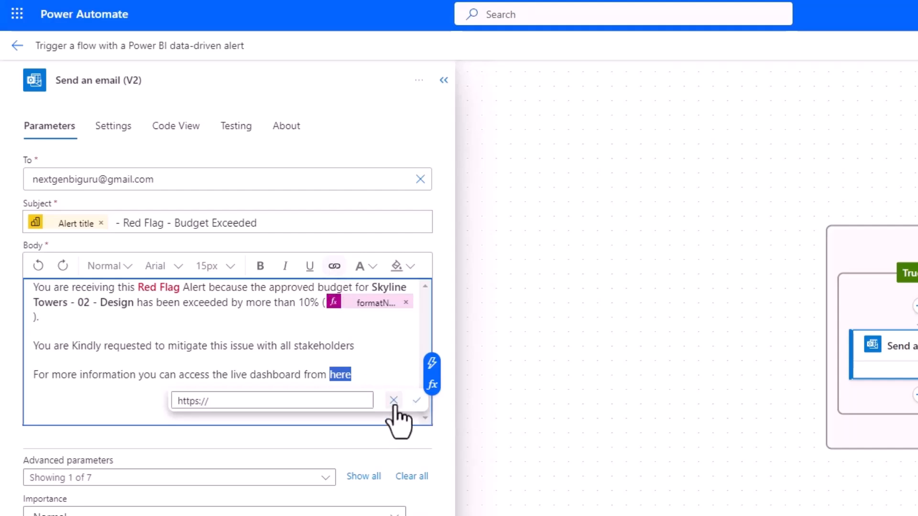
click(219, 402)
key(BackSpace)
key(BackSpace)
key(BackSpace)
key(BackSpace)
key(BackSpace)
key(BackSpace)
key(BackSpace)
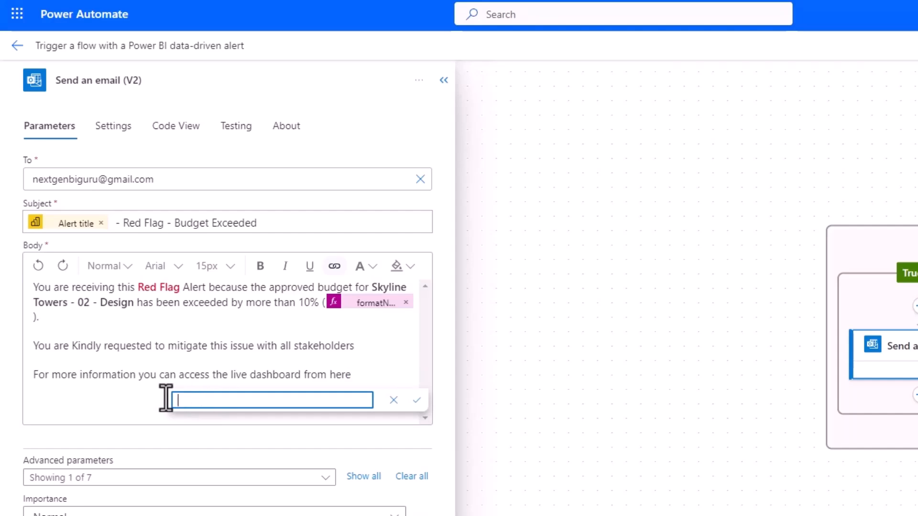
key(ctrl+v)
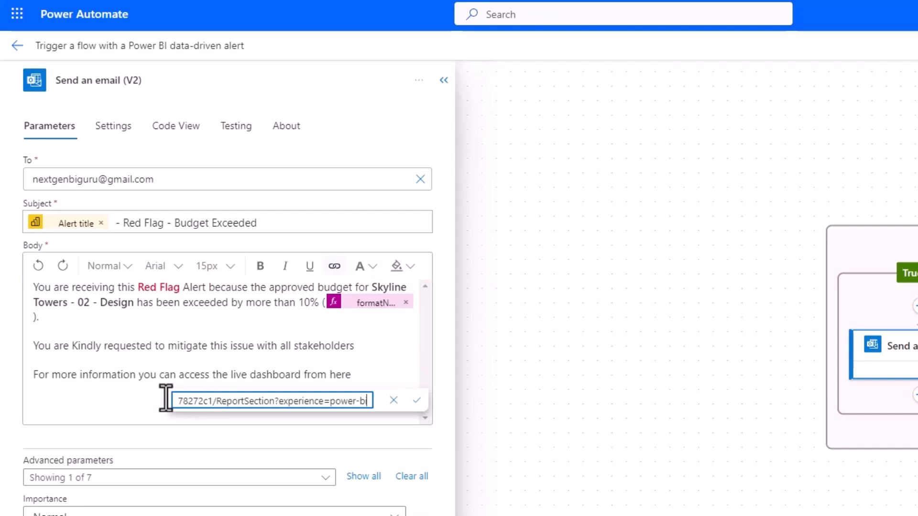
drag(187, 399, 162, 397)
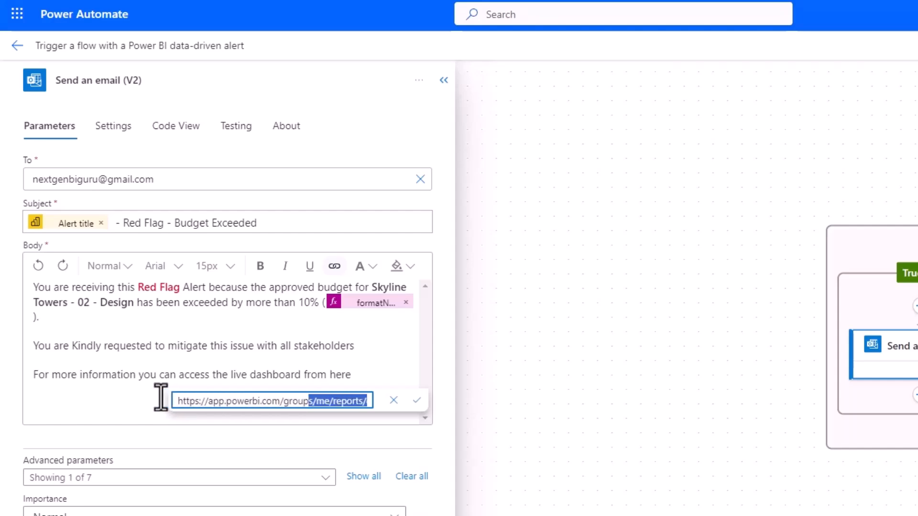
click(416, 402)
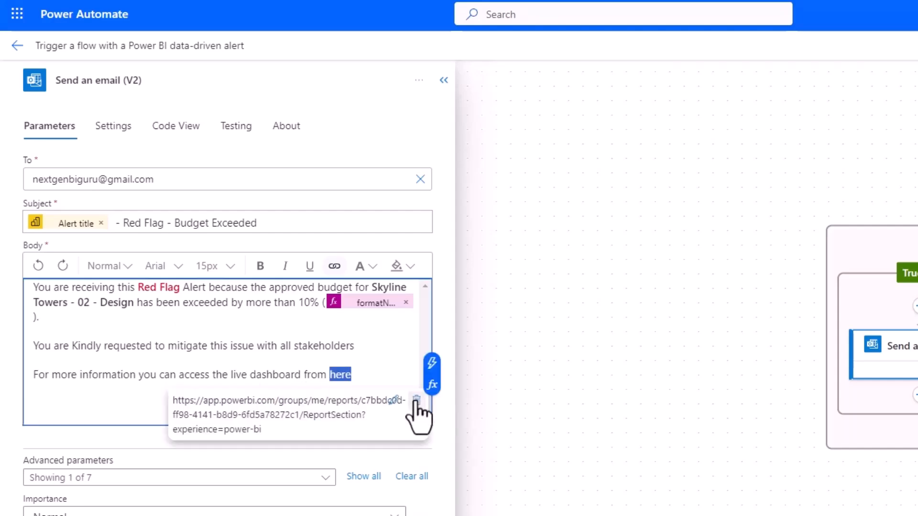
click(508, 290)
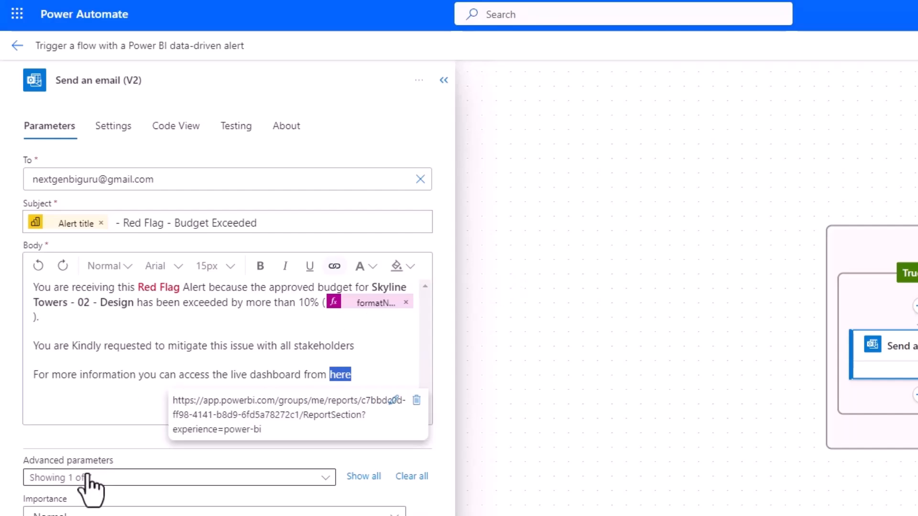
- Toggle the CC, BCC and Reply To fields in the email's advanced parameters
click(194, 470)
click(139, 256)
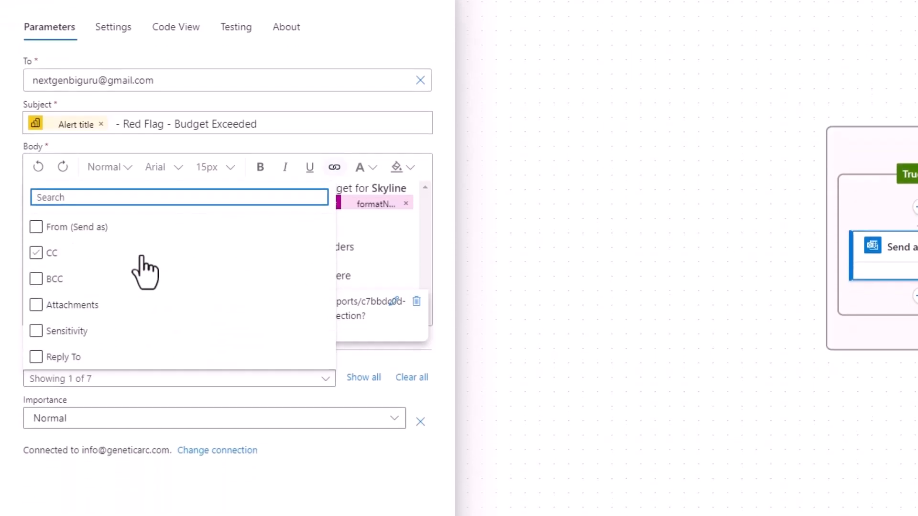
click(115, 281)
click(138, 361)
click(169, 401)
- Set the Red Flag email's importance to High
click(119, 318)
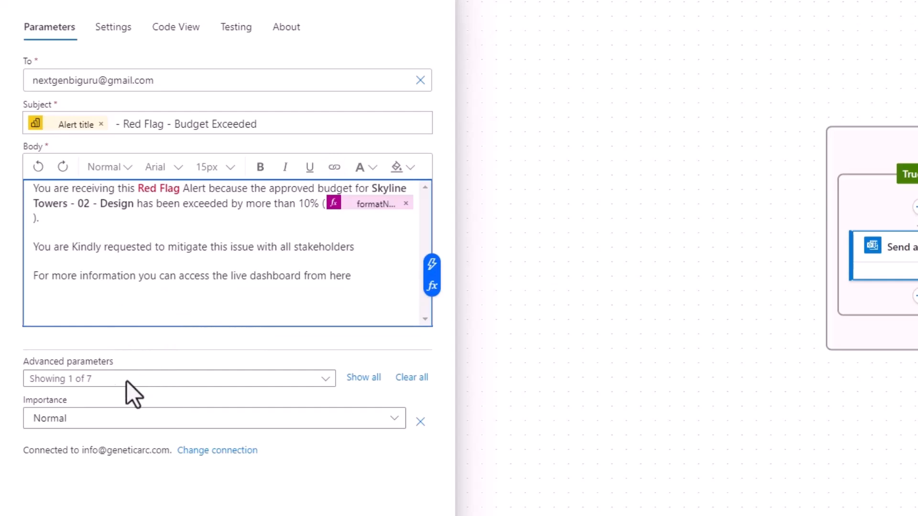
click(237, 421)
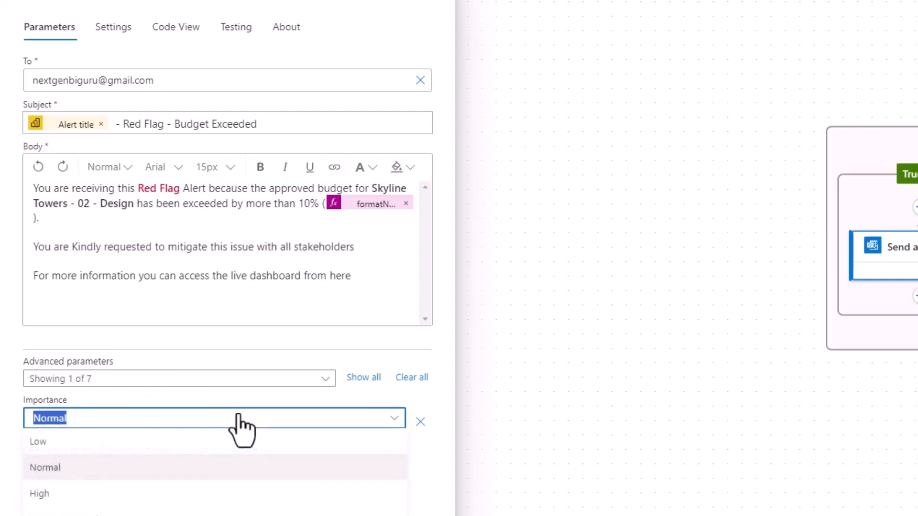
click(138, 494)
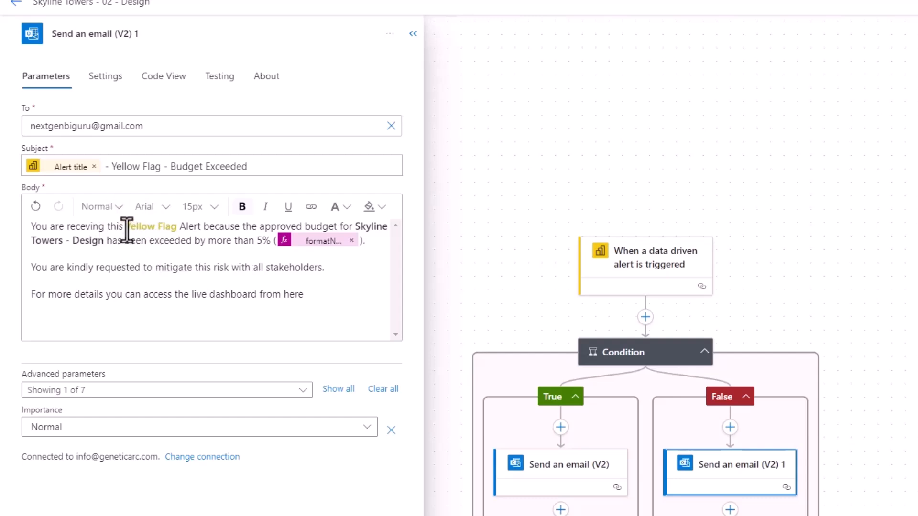
drag(127, 231, 172, 231)
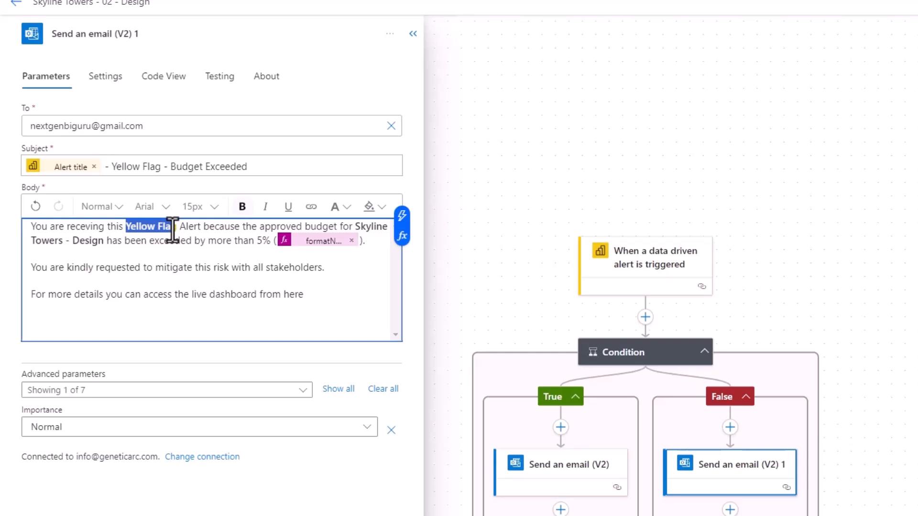
click(173, 244)
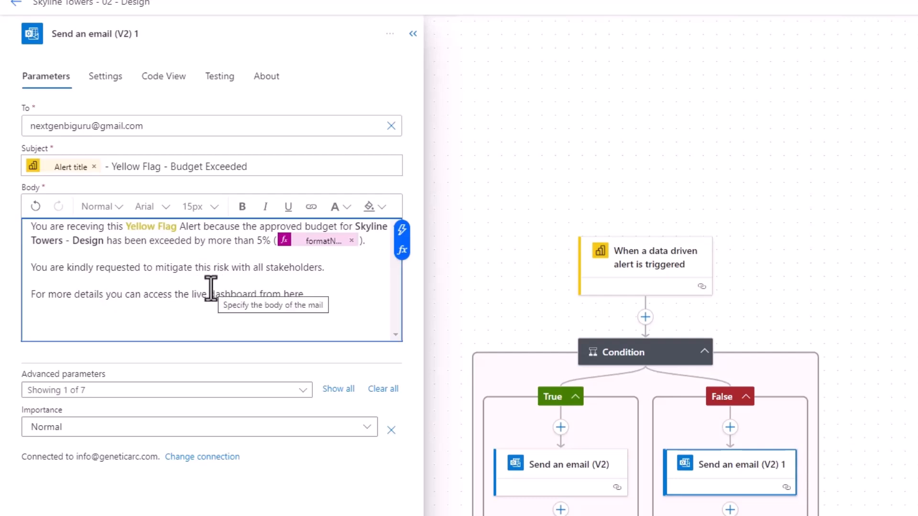
click(538, 274)
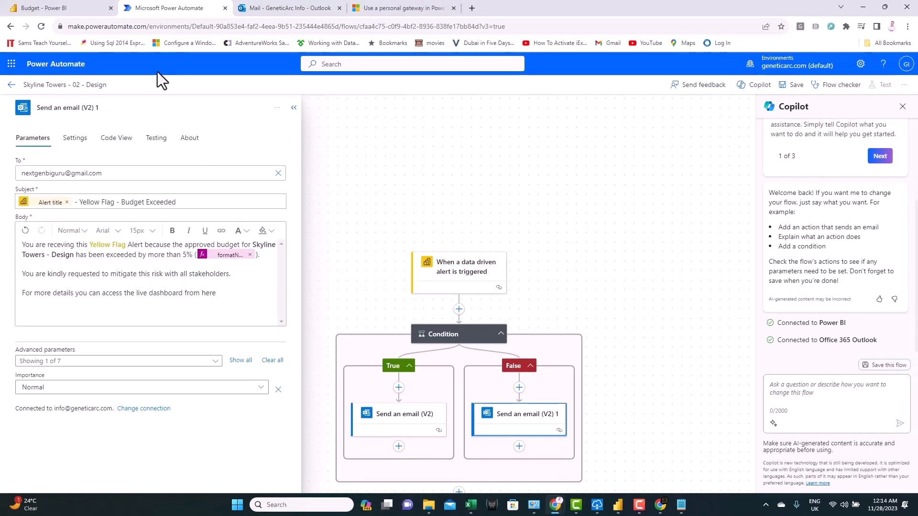
- Confirm the flow name, save Skyline Towers - 02 - Design, and return to its details page
click(66, 87)
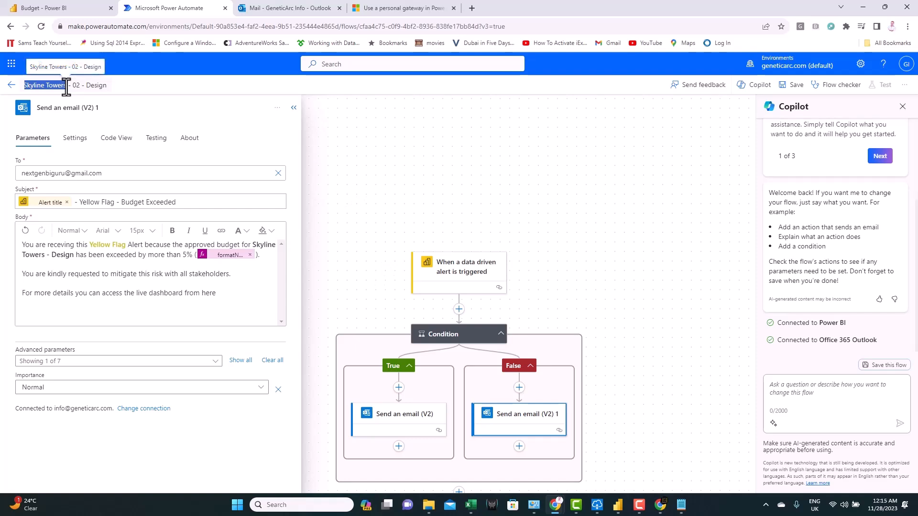
click(65, 87)
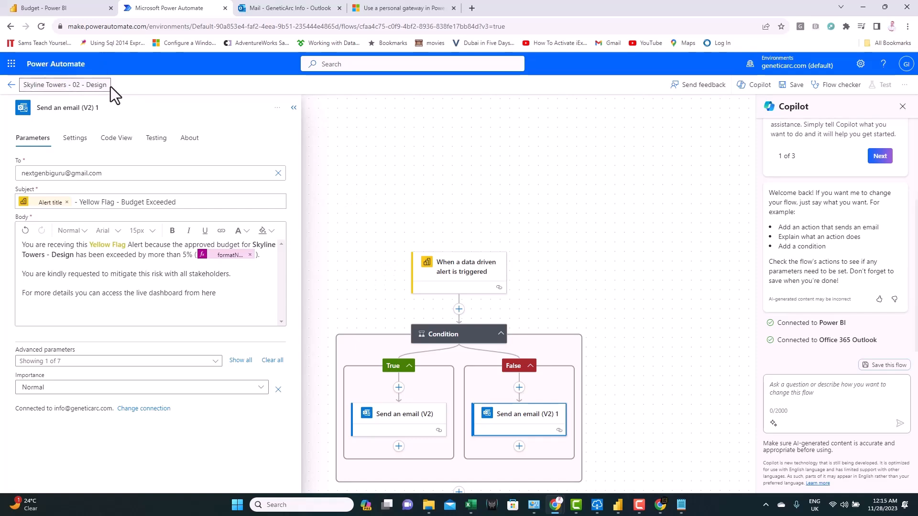
key(ctrl+a)
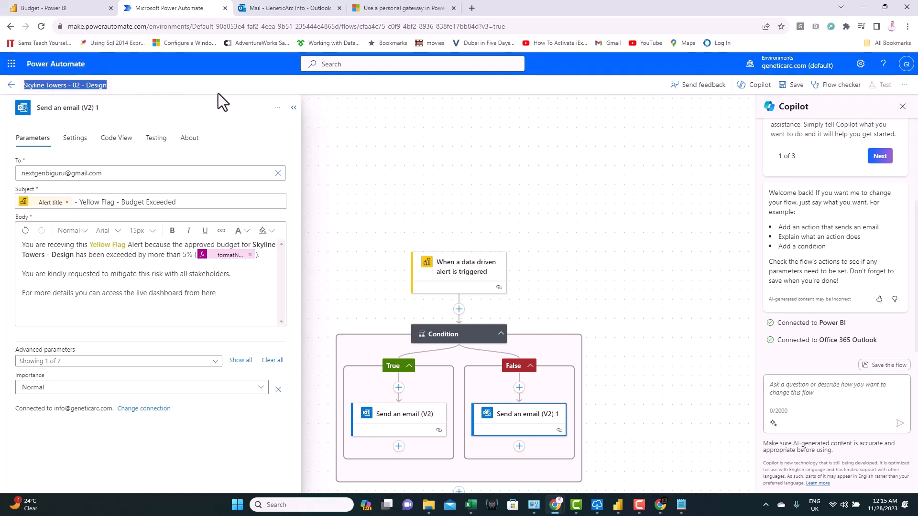
click(790, 91)
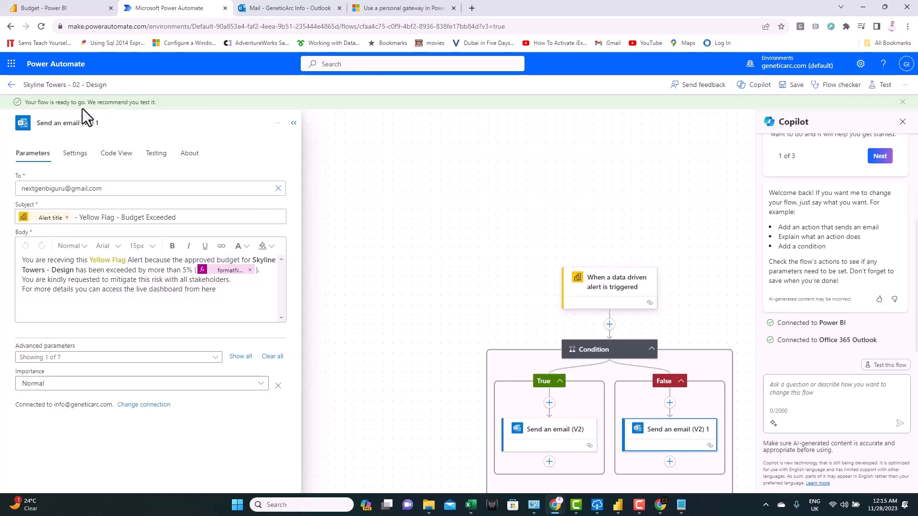
click(11, 86)
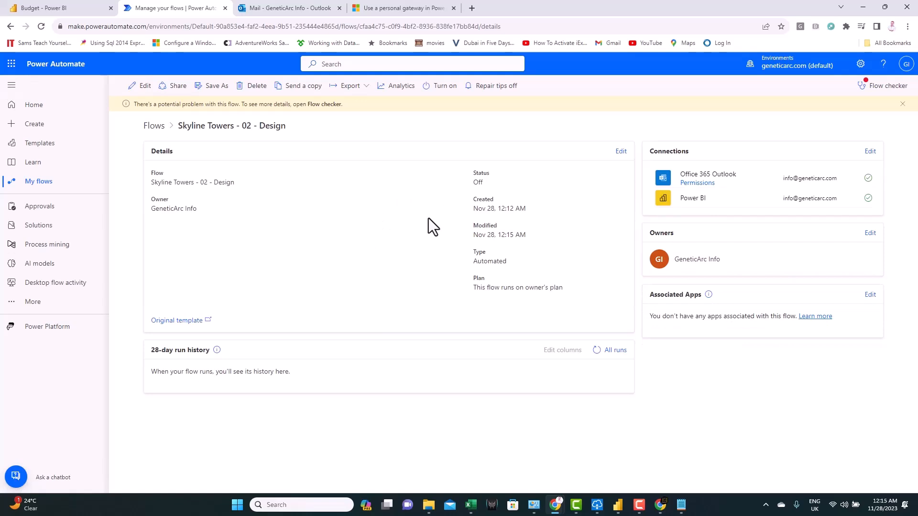
- Switch the Skyline Towers - 02 - Design flow on from its details page
click(444, 87)
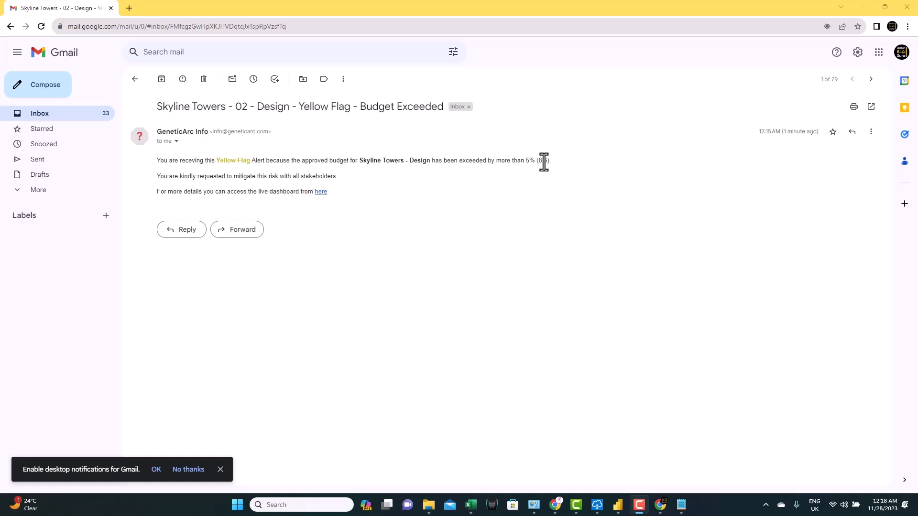
- Highlight 8.6 in the Yellow Flag email, then highlight Red Flag and 31.4 in the Emerald Estates email
drag(538, 162, 546, 163)
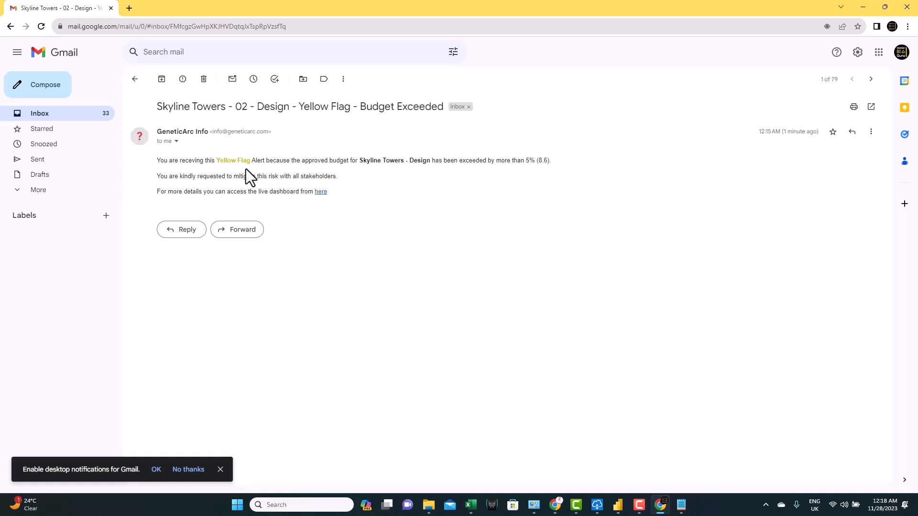
click(68, 117)
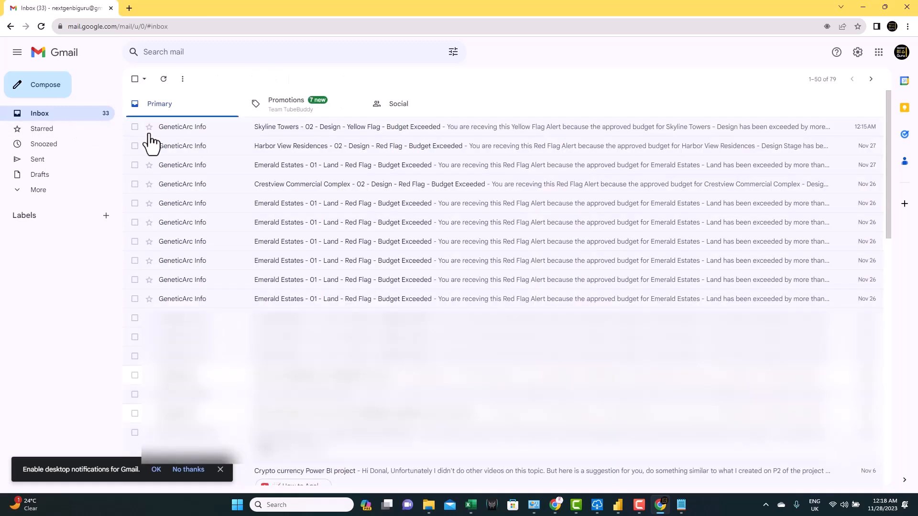
click(286, 206)
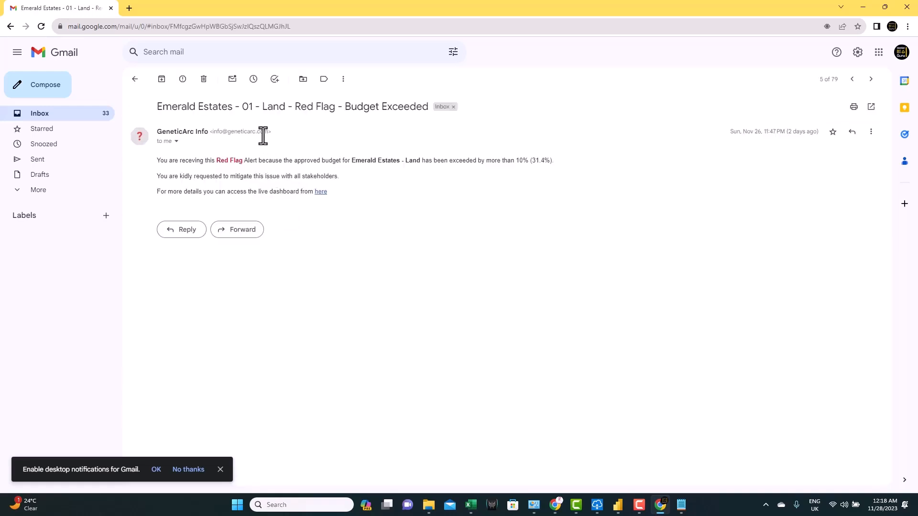
drag(218, 160, 244, 161)
drag(532, 161, 550, 161)
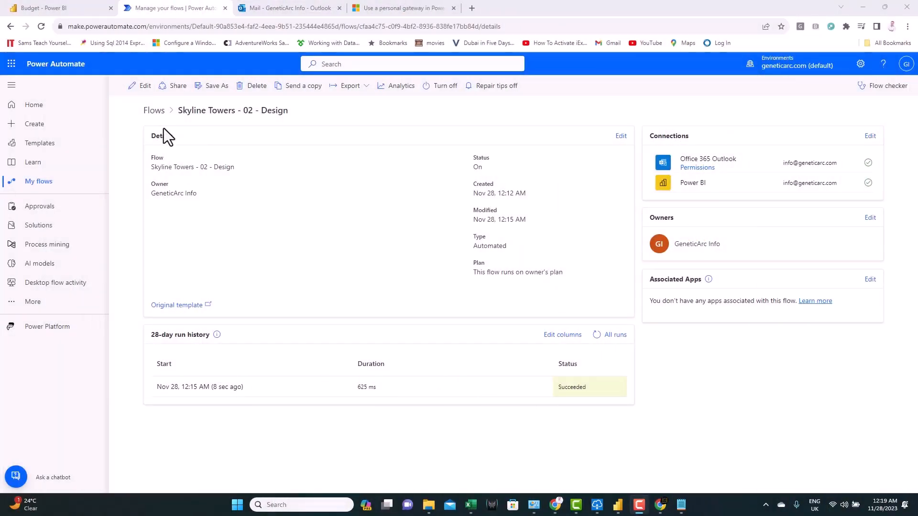
- Go to My flows to list the automated cloud flows
click(45, 191)
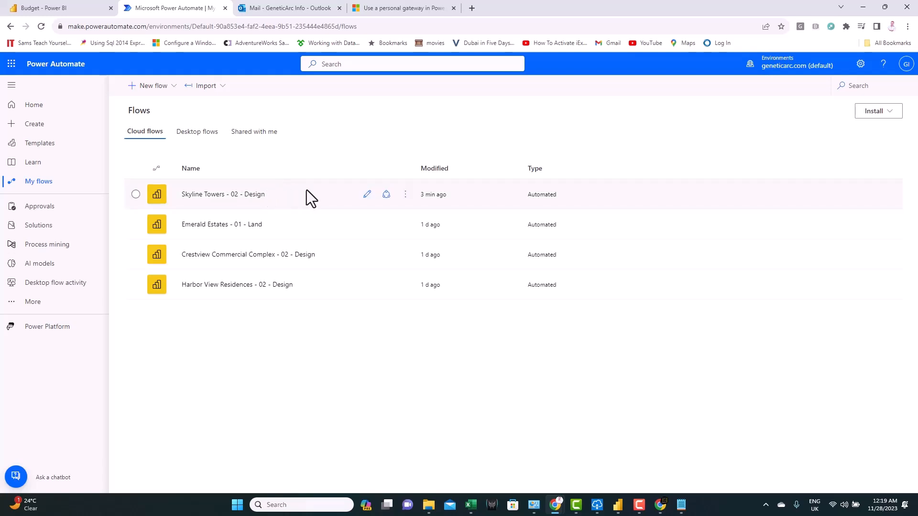
- Save As a copy of the Skyline Towers flow, keeping the default 'Copy of - Skyline Towers - 02 - Design' name
click(405, 194)
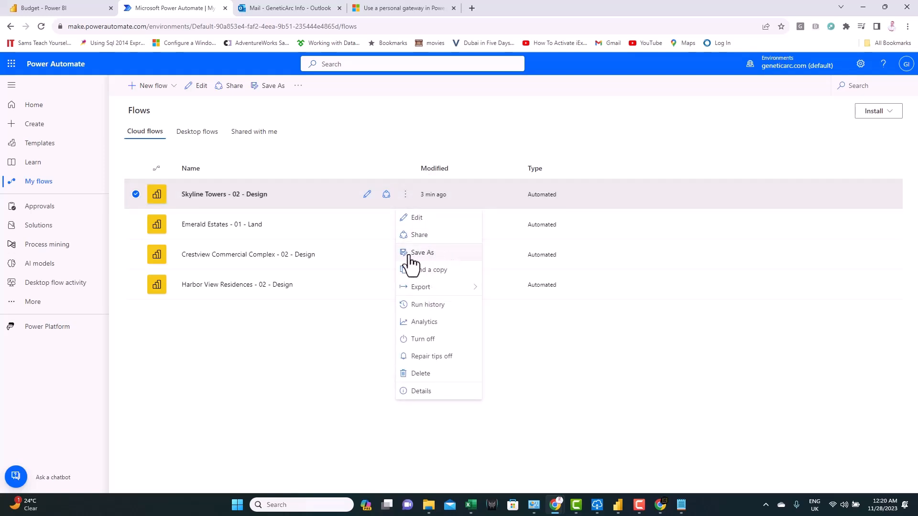
click(436, 254)
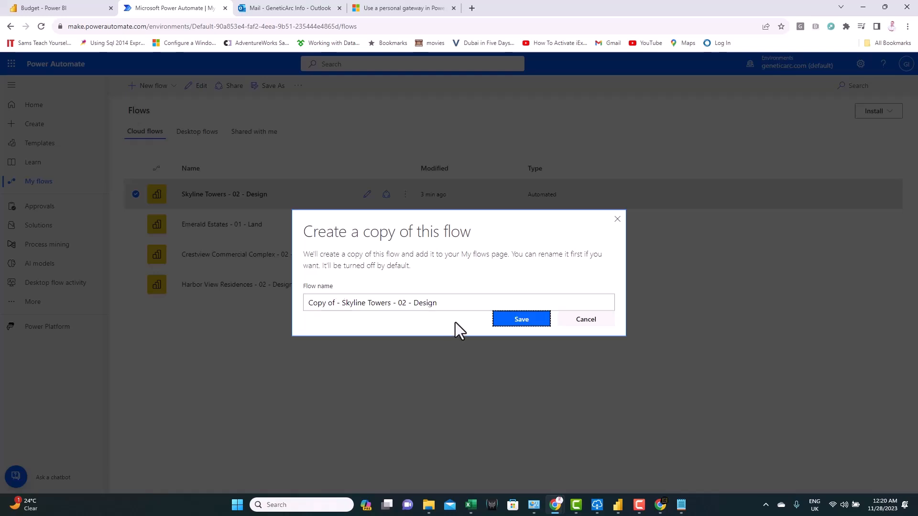
click(513, 322)
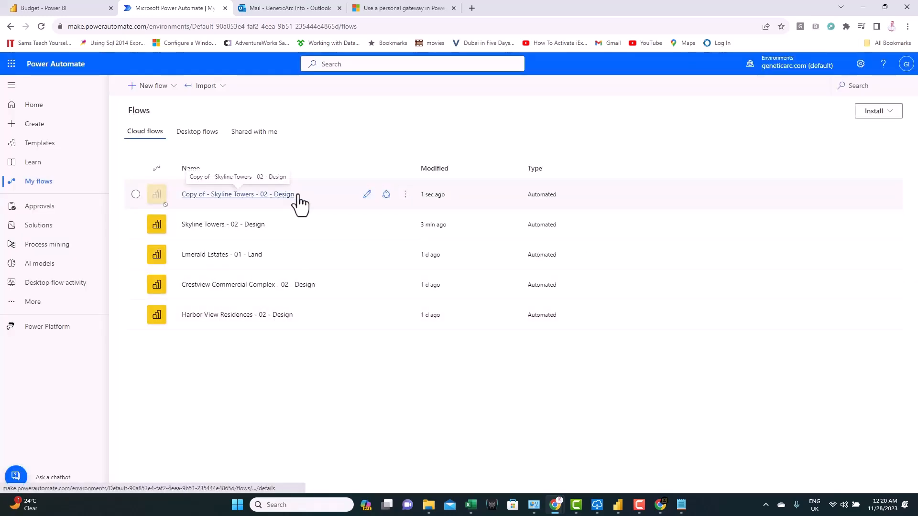
- Edit the copy to trigger on the Crestview Commercial Complex - 02 - Design alert, then review both flag emails
click(367, 195)
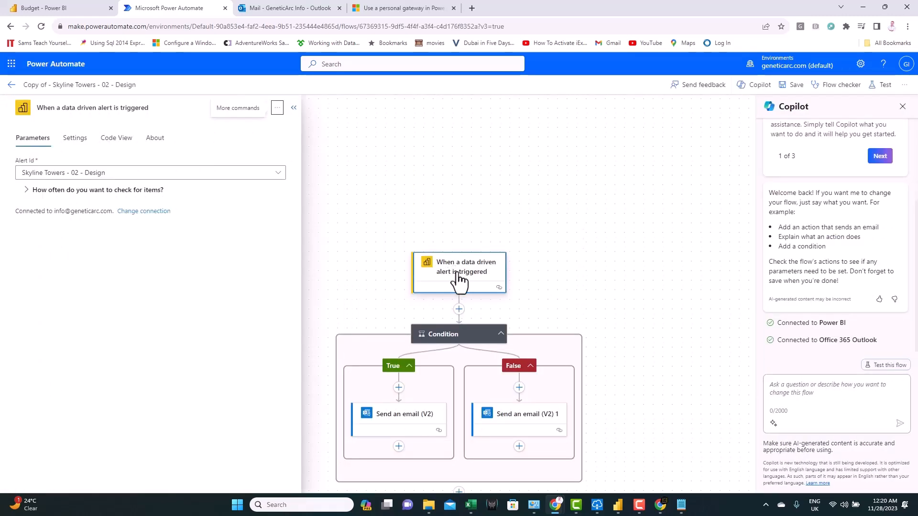
click(278, 173)
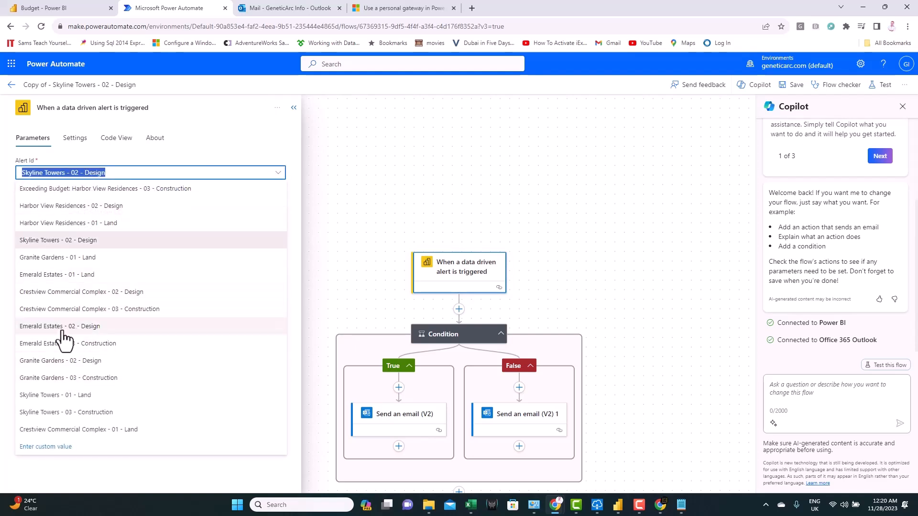
click(76, 293)
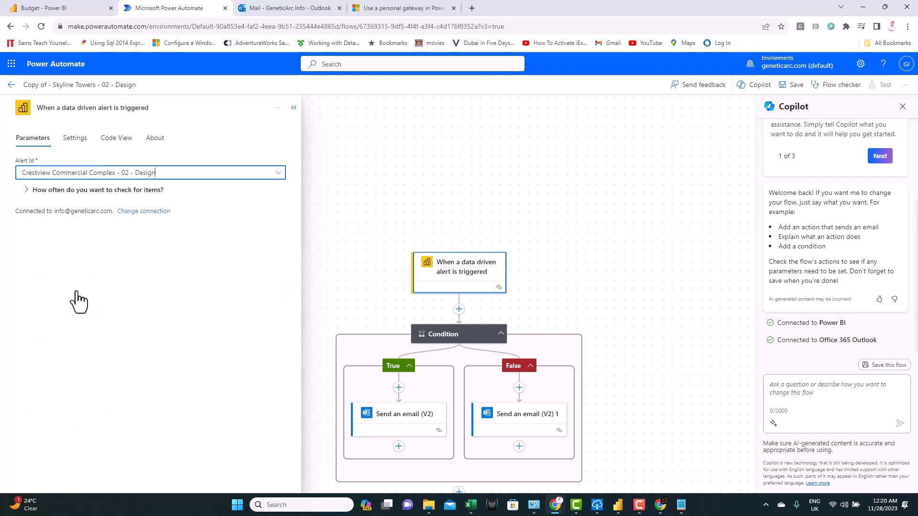
click(400, 425)
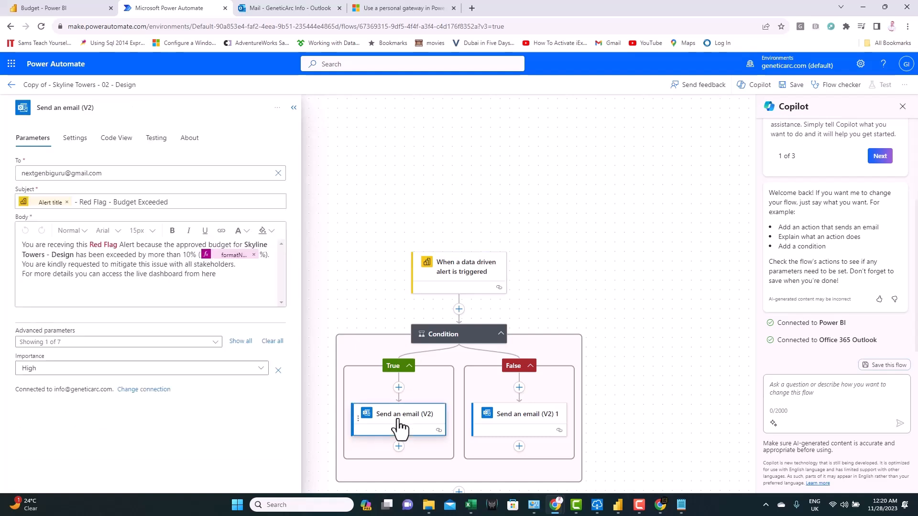
click(505, 421)
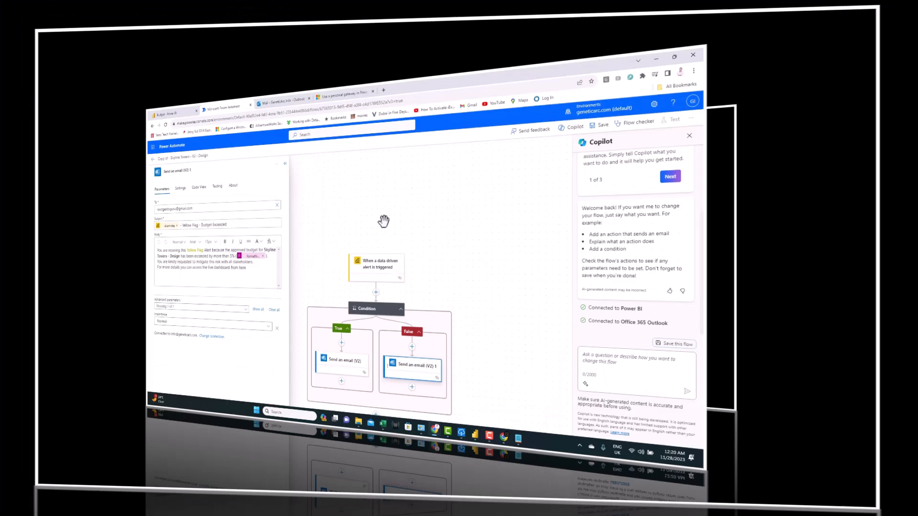